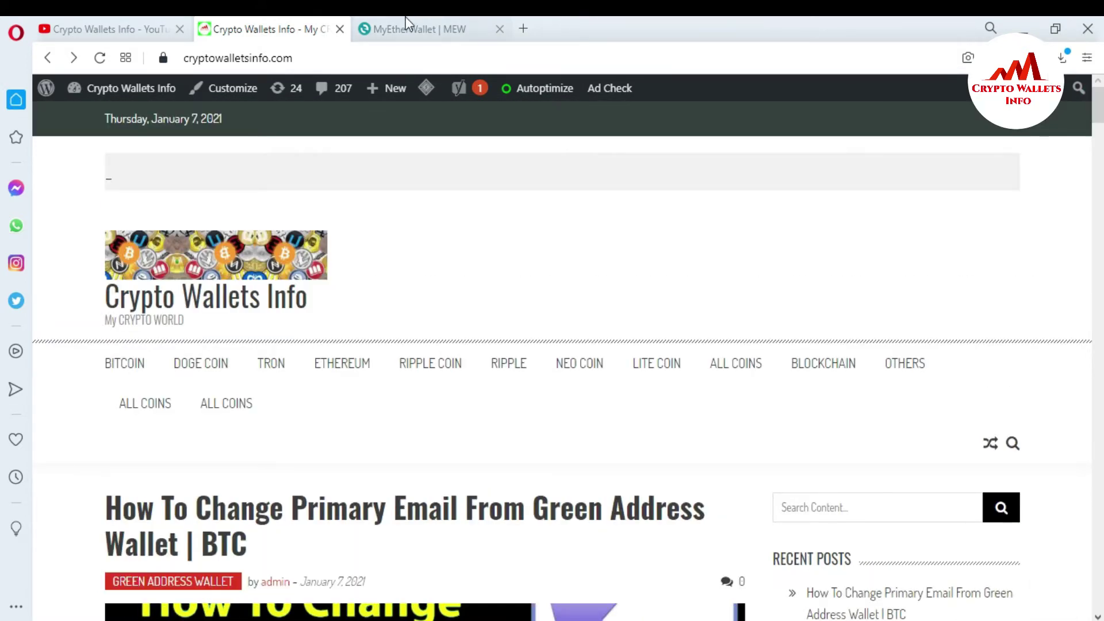
# Switch to the MyEtherWallet tab and open its Access My Wallet page.
pyautogui.click(374, 19)
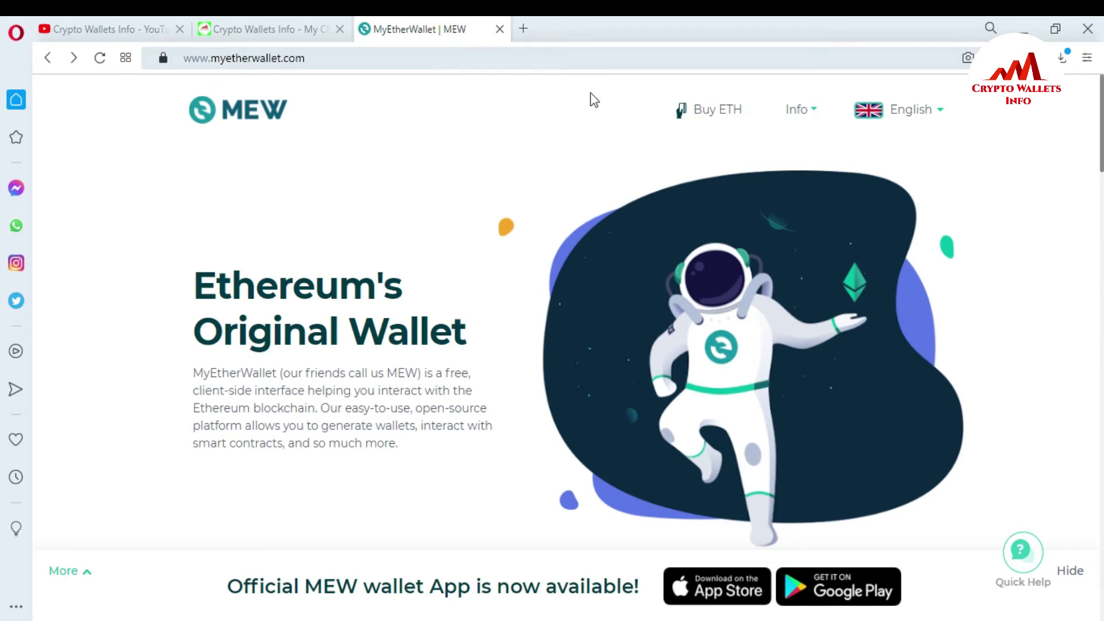
pyautogui.scroll(-2, 3, 169)
pyautogui.scroll(-3, 3, 172)
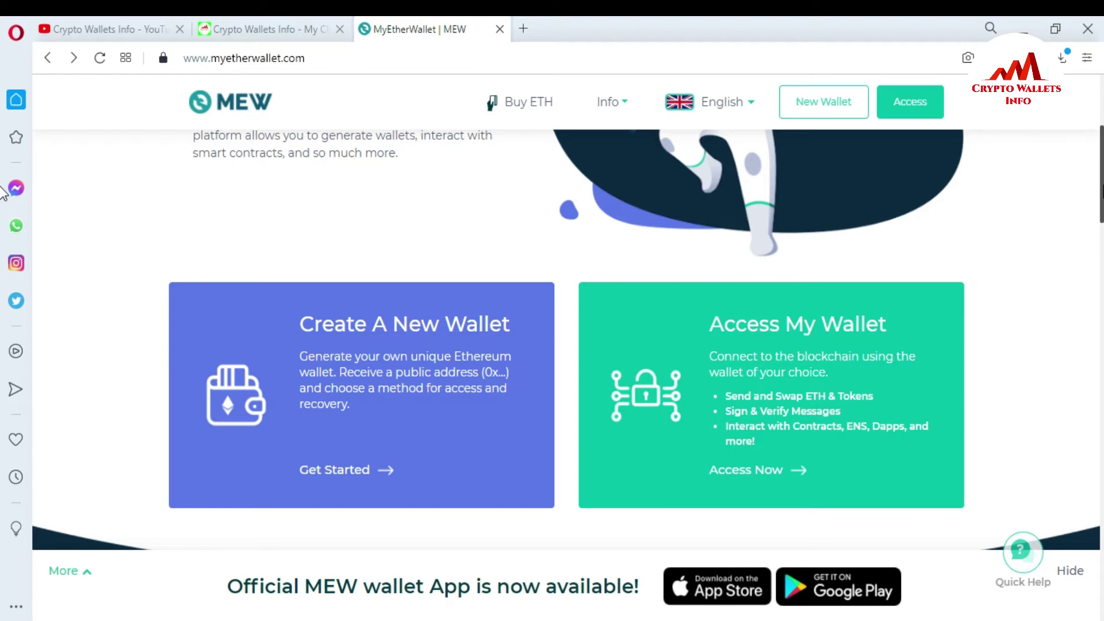
pyautogui.scroll(-1, 3, 195)
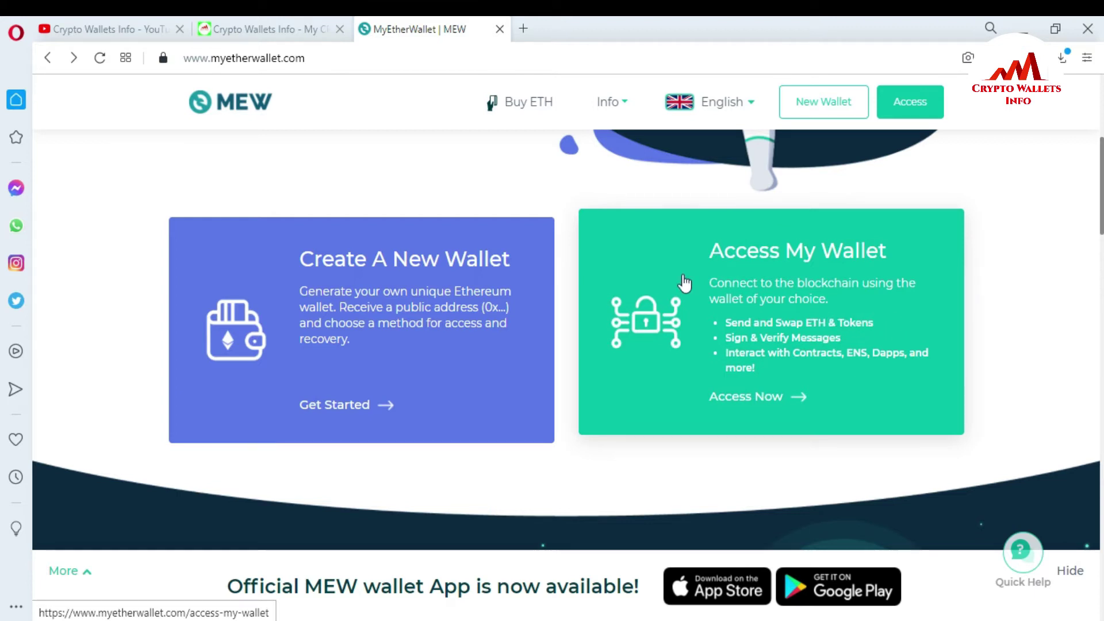
pyautogui.click(790, 296)
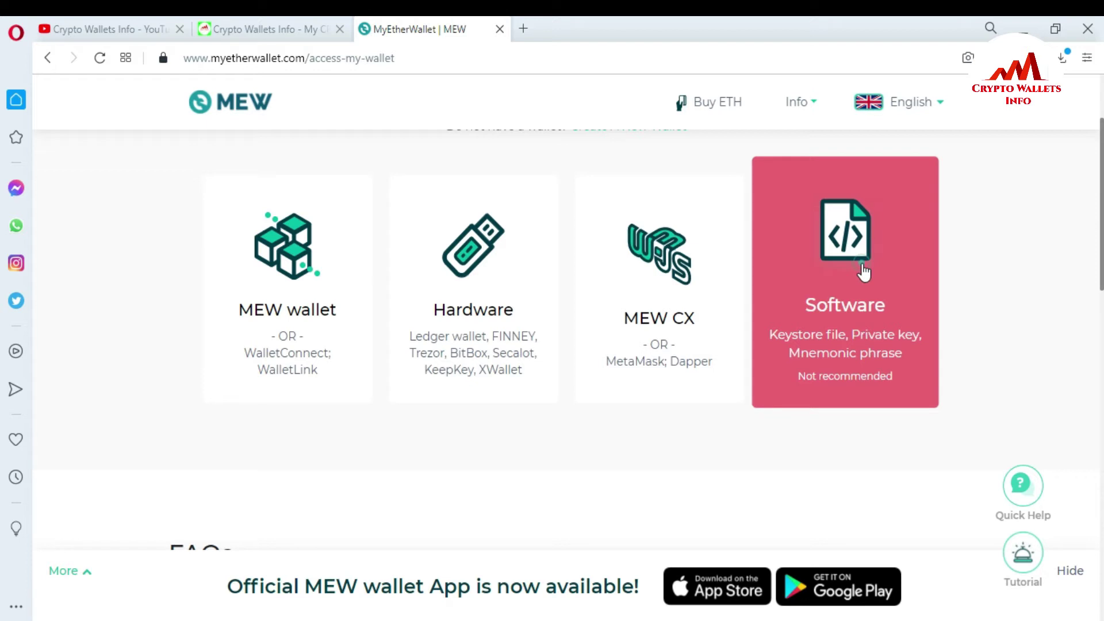
# Choose Software access with Private Key and continue to the private key form.
pyautogui.click(864, 271)
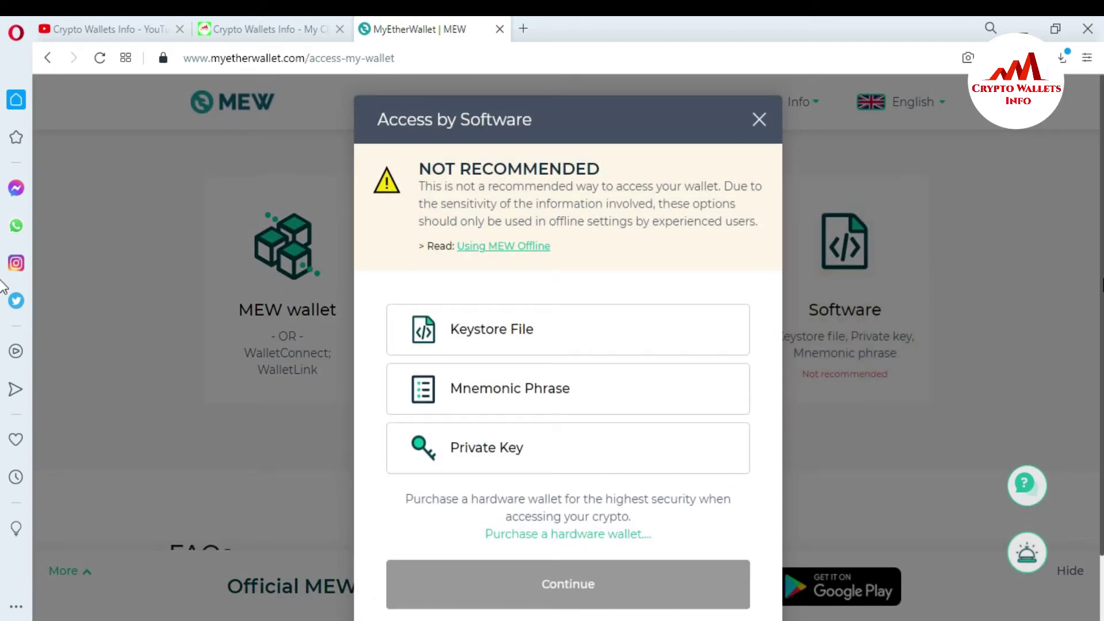
pyautogui.scroll(-2, 660, 287)
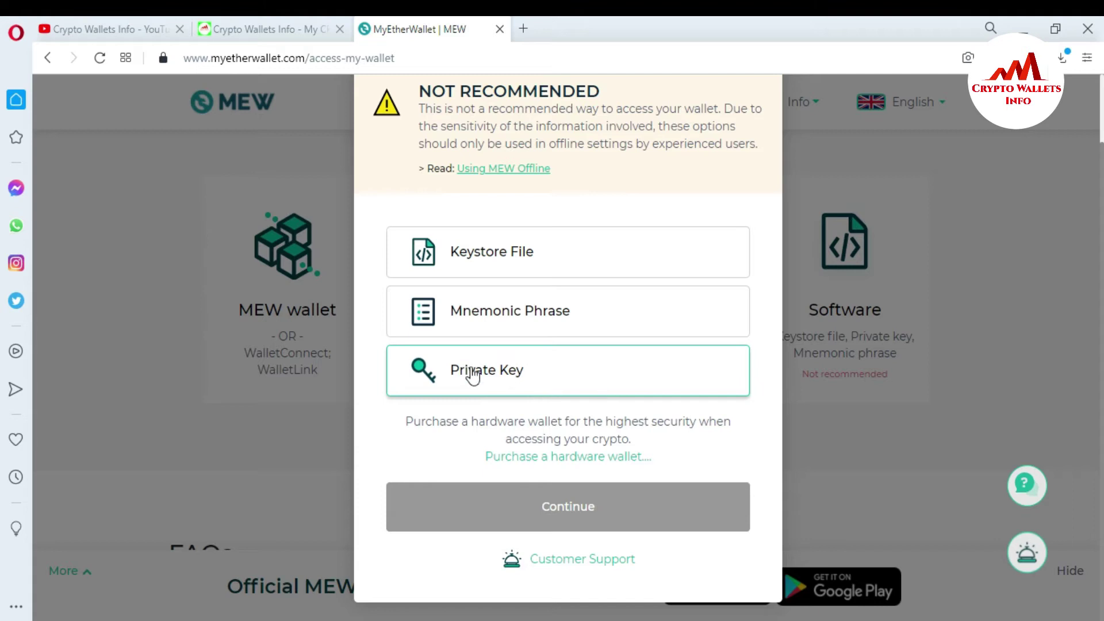
pyautogui.click(512, 371)
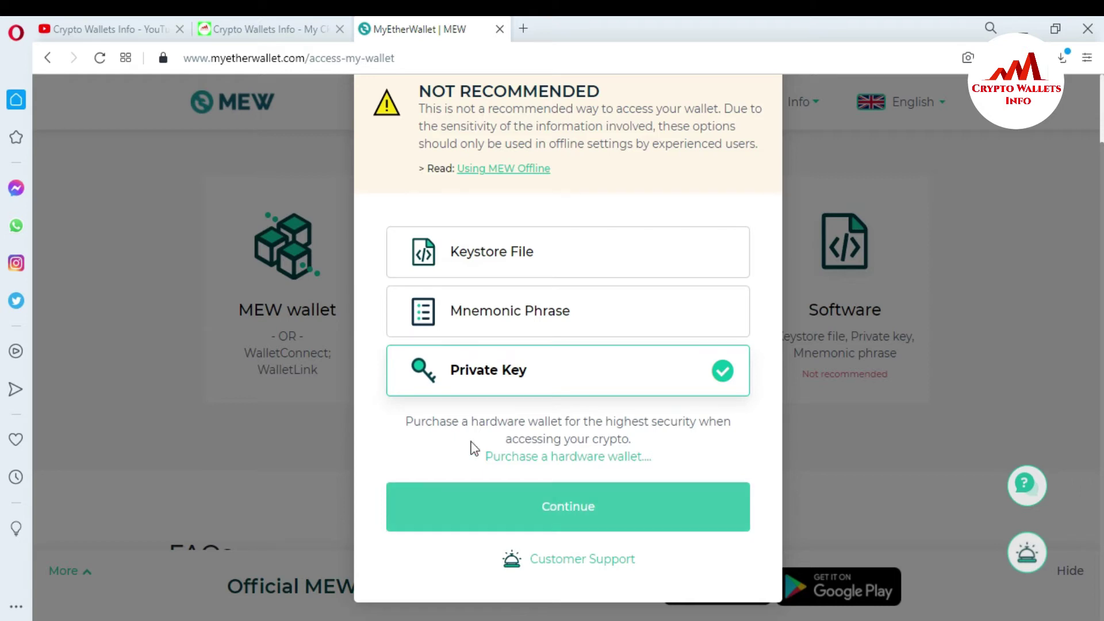
pyautogui.moveTo(407, 422); pyautogui.dragTo(604, 444)
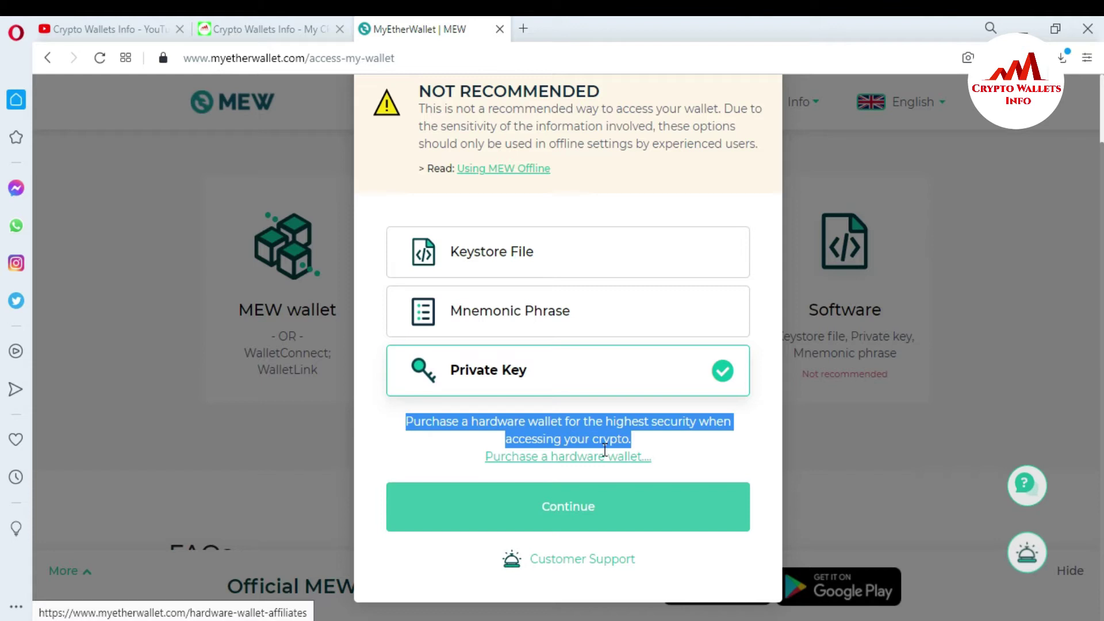
pyautogui.click(430, 450)
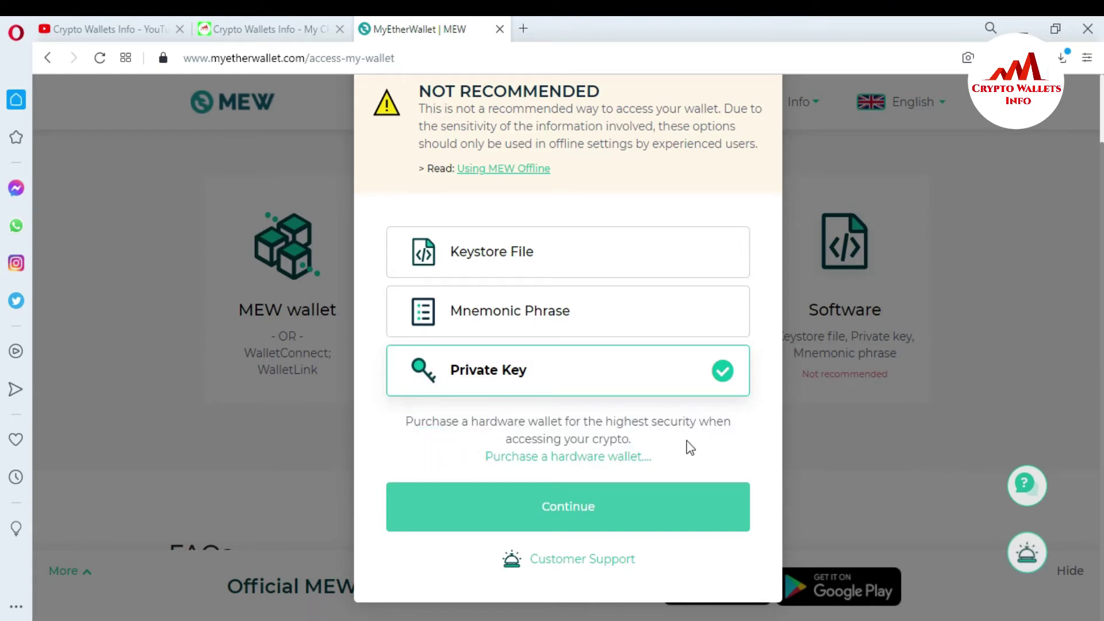
pyautogui.click(585, 511)
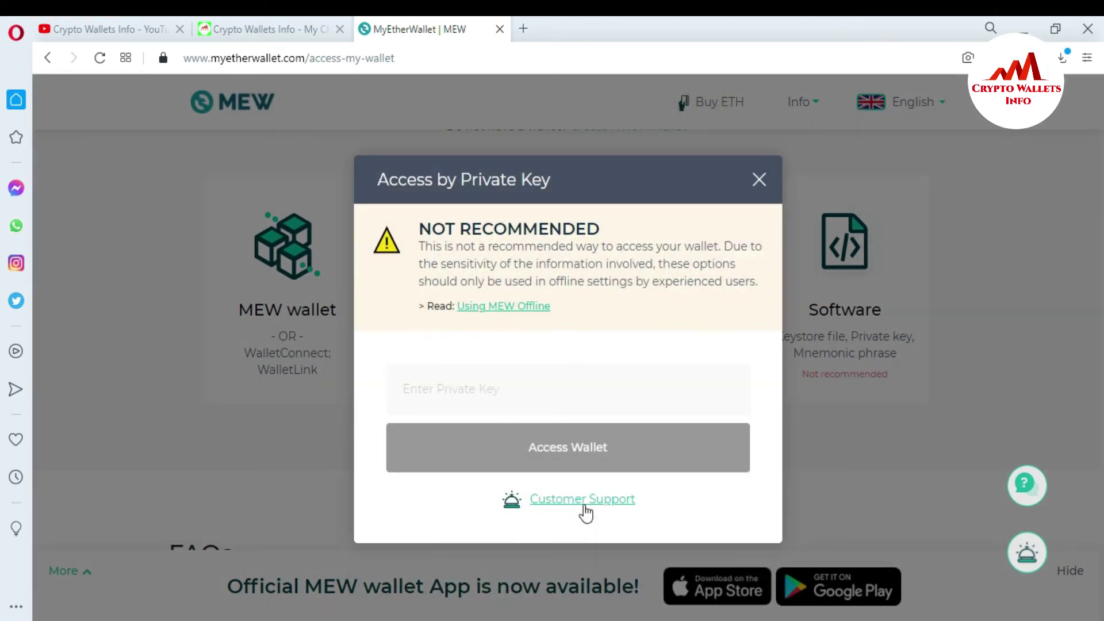
# Focus the Enter Private Key field, then bring up Atomic Wallet.
pyautogui.click(526, 366)
pyautogui.click(426, 395)
pyautogui.click(788, 570)
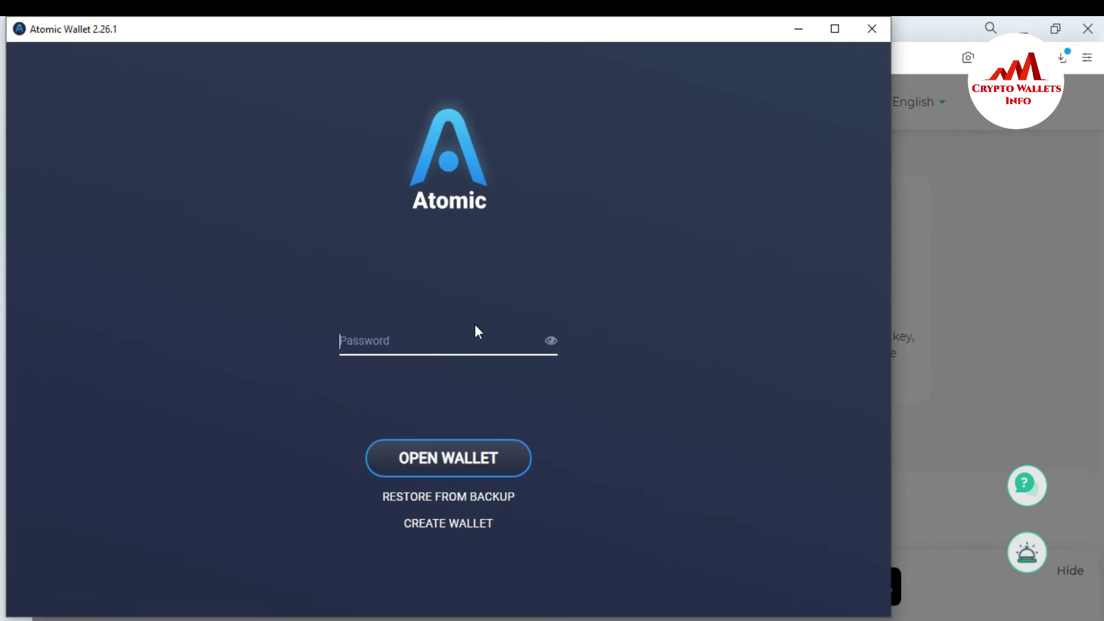
# Unlock Atomic Wallet with its password and shift the window to reveal the MEW dialog.
pyautogui.write('••••••••')
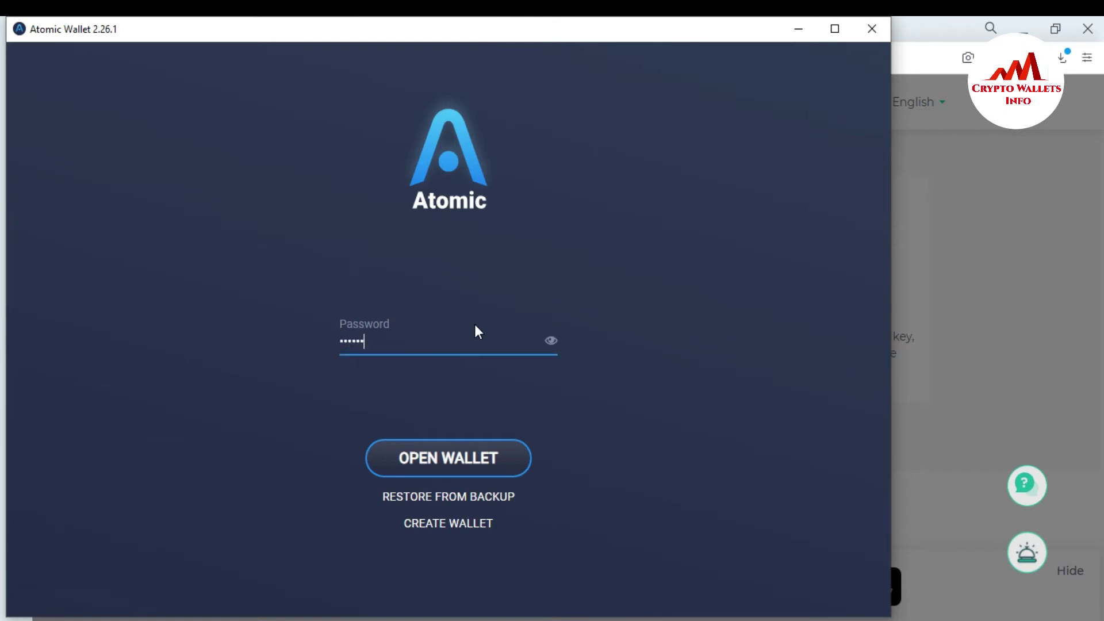
pyautogui.press('BackSpace')
pyautogui.press('BackSpace')
pyautogui.press('BackSpace')
pyautogui.press('BackSpace')
pyautogui.press('BackSpace')
pyautogui.press('BackSpace')
pyautogui.press('BackSpace')
pyautogui.press('BackSpace')
pyautogui.click(475, 324)
pyautogui.write('•••••••••••')
pyautogui.click(451, 459)
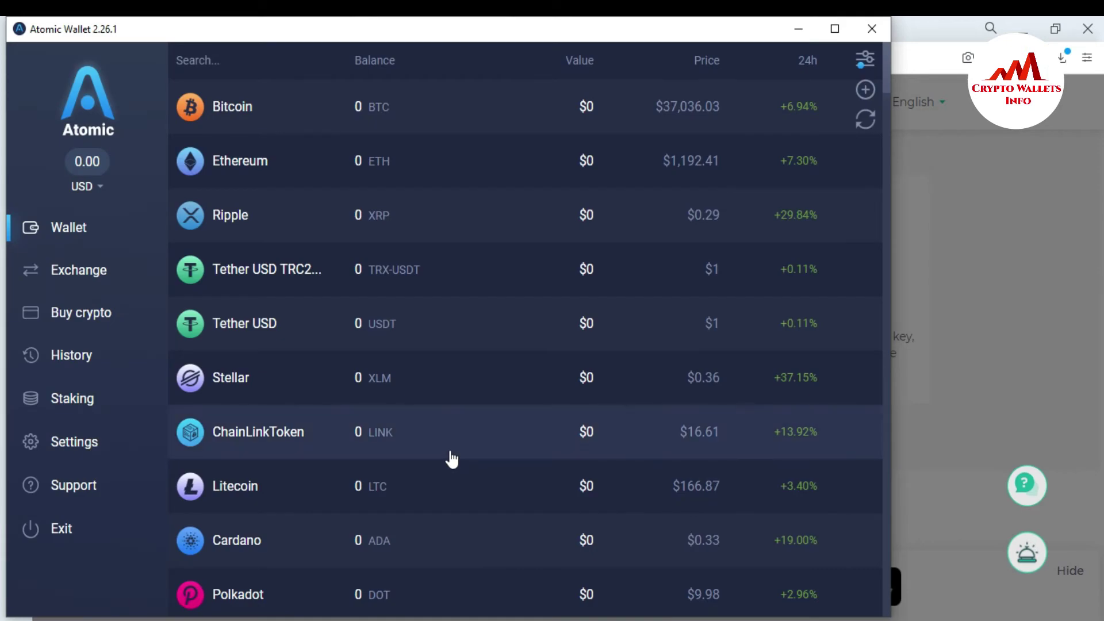
pyautogui.moveTo(441, 29); pyautogui.dragTo(493, 43)
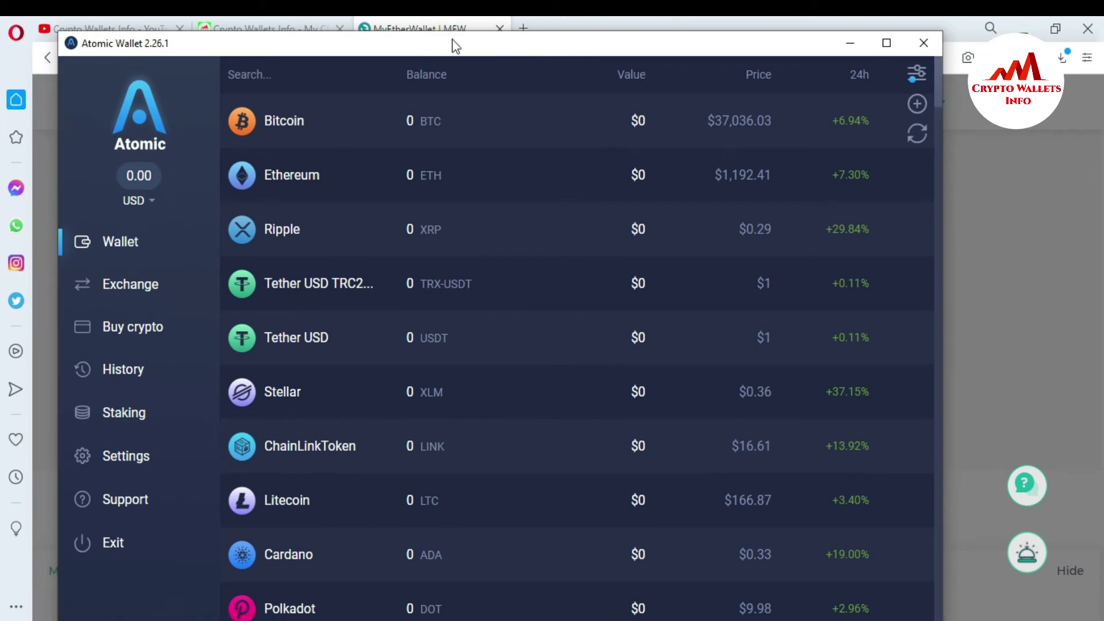
pyautogui.moveTo(452, 44); pyautogui.dragTo(509, 53)
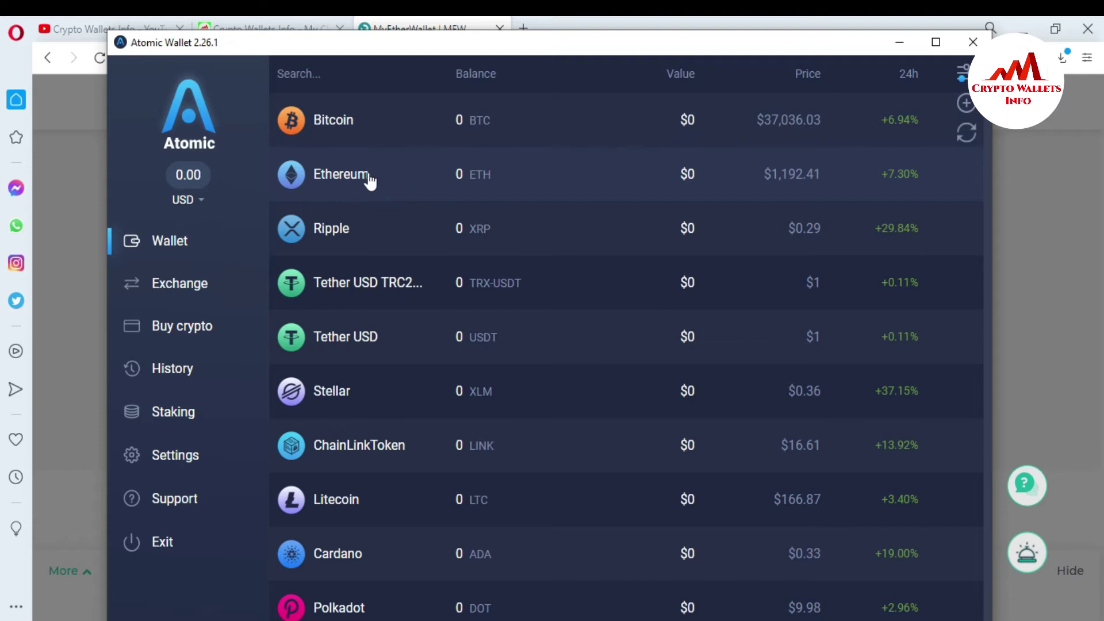
# Open Ethereum in Atomic Wallet and show its receive address with QR code.
pyautogui.click(428, 189)
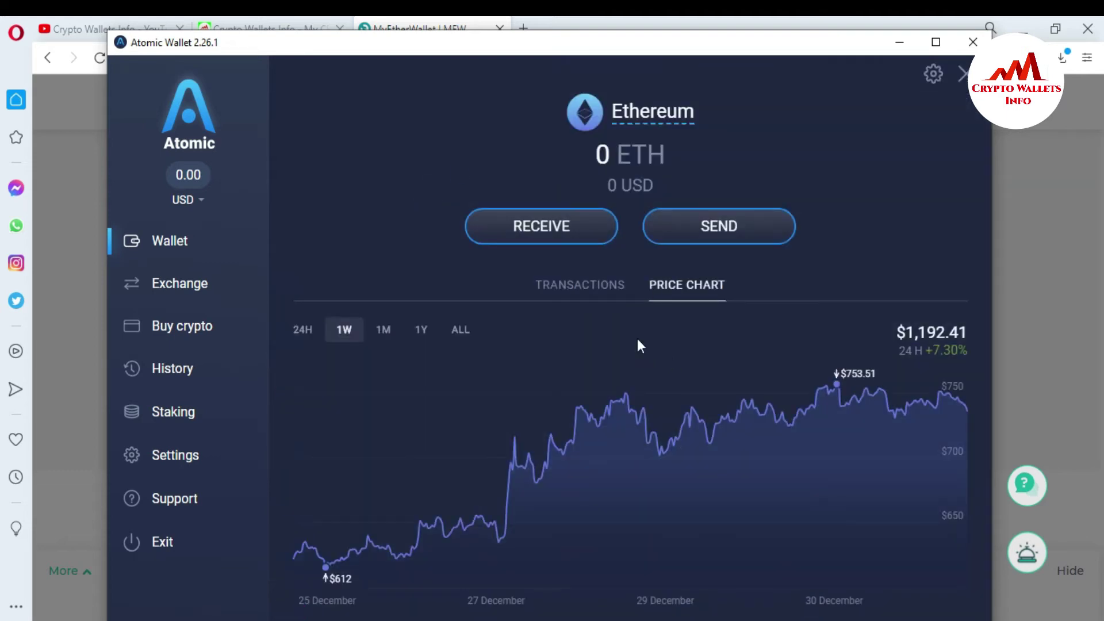
pyautogui.click(565, 227)
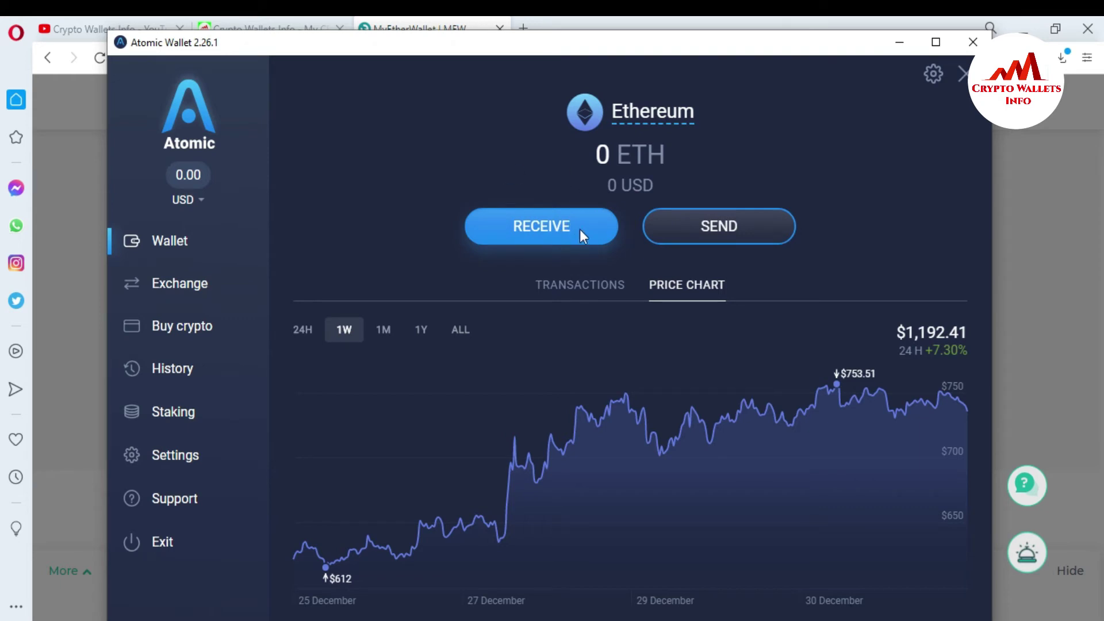
pyautogui.click(582, 231)
pyautogui.moveTo(452, 426); pyautogui.dragTo(789, 456)
pyautogui.click(850, 414)
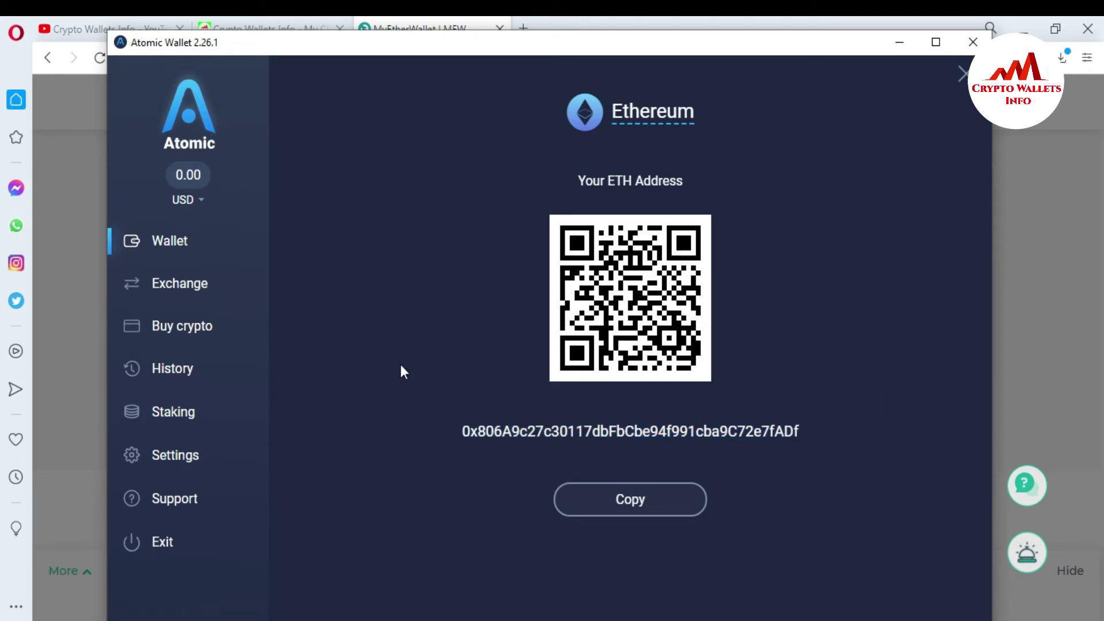
# Reveal Atomic Wallet's private keys under Settings > Private Keys using the wallet password.
pyautogui.click(173, 448)
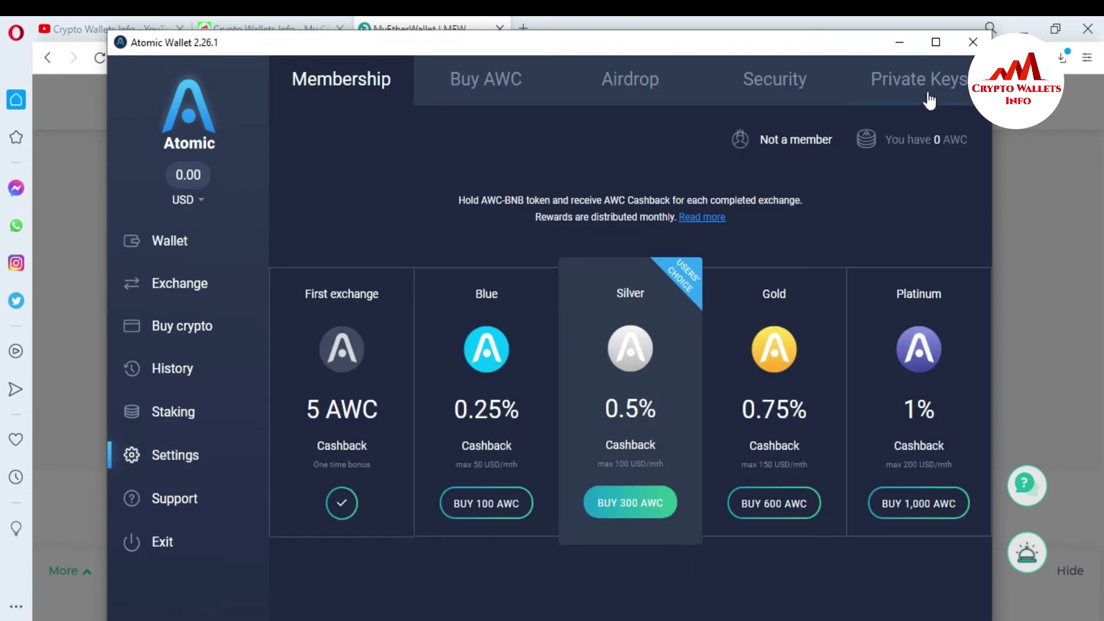
pyautogui.click(917, 78)
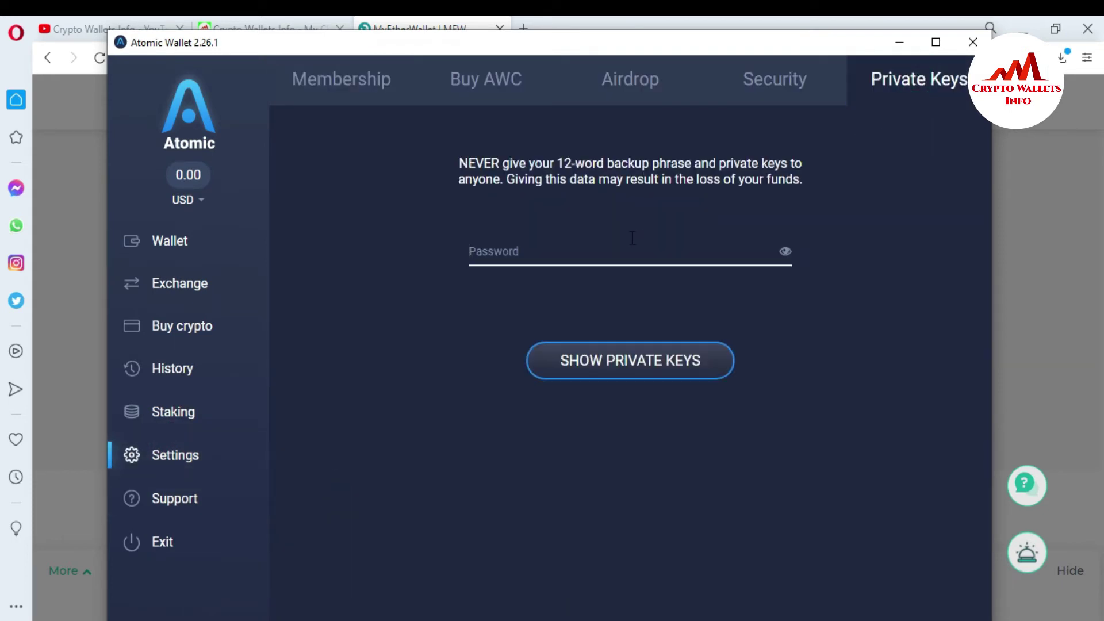
pyautogui.write('*****')
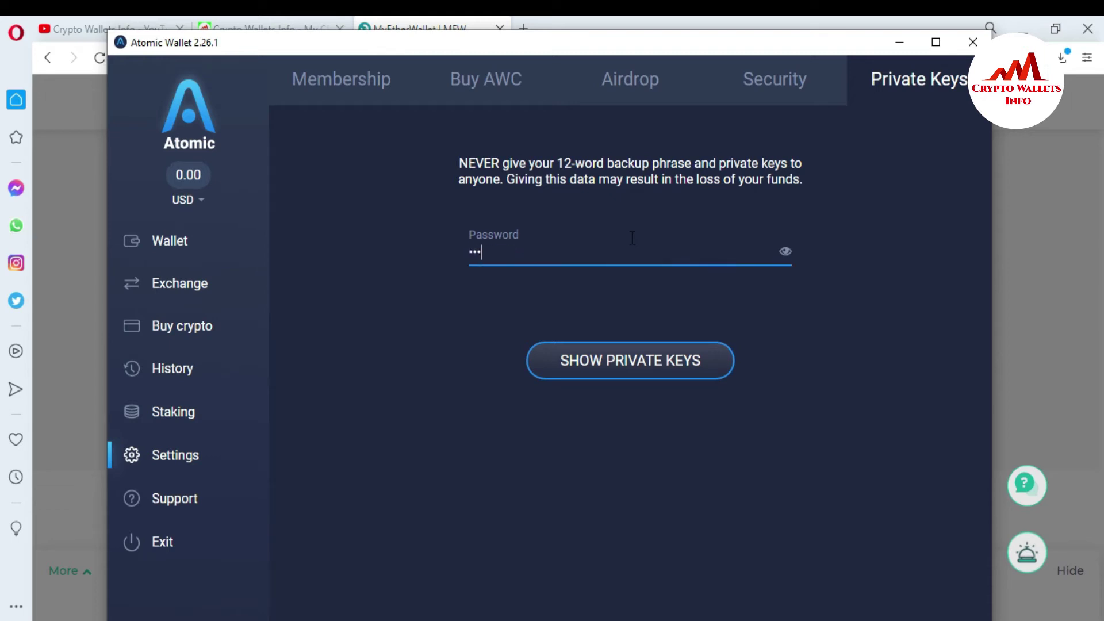
pyautogui.write('*****')
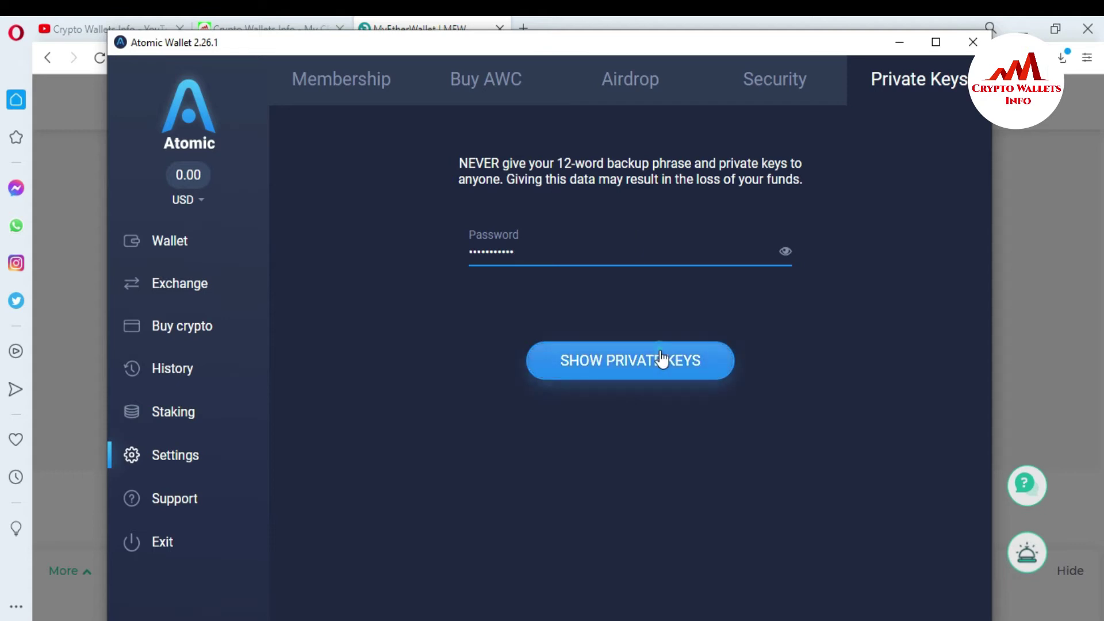
pyautogui.click(661, 361)
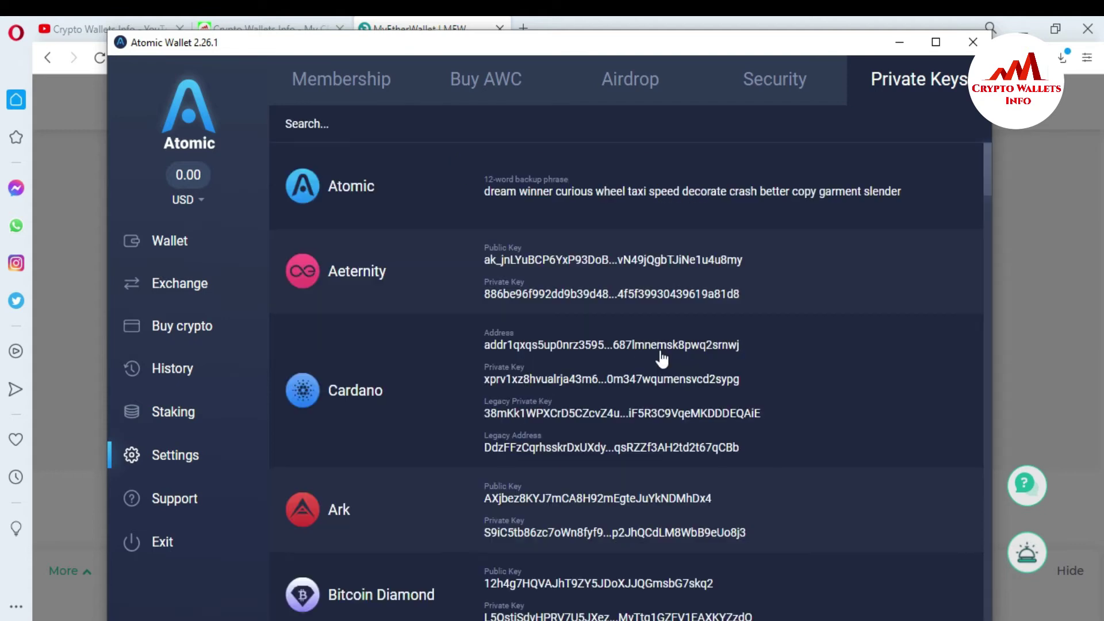
# Filter the keys by "et", copy Ethereum's private key, and minimise Atomic Wallet.
pyautogui.click(389, 122)
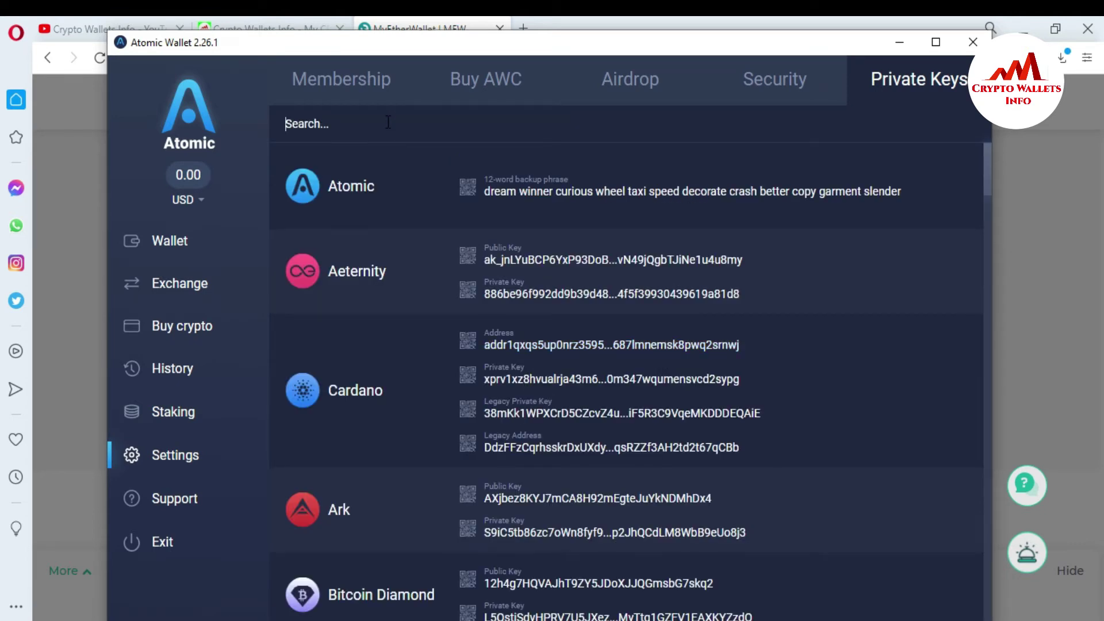
pyautogui.write('et')
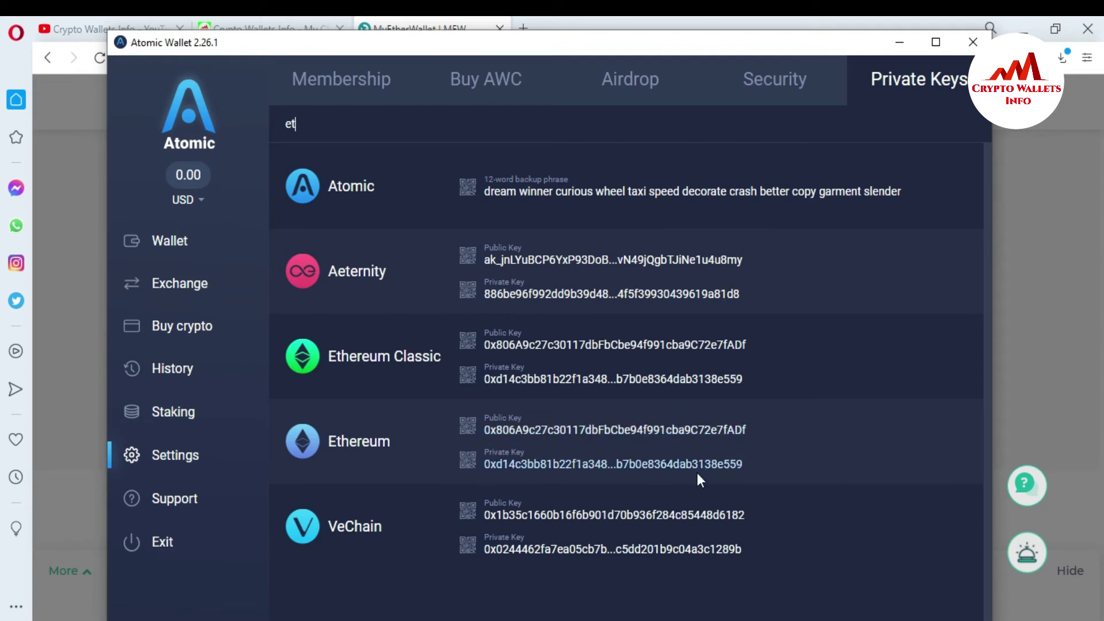
pyautogui.click(671, 466)
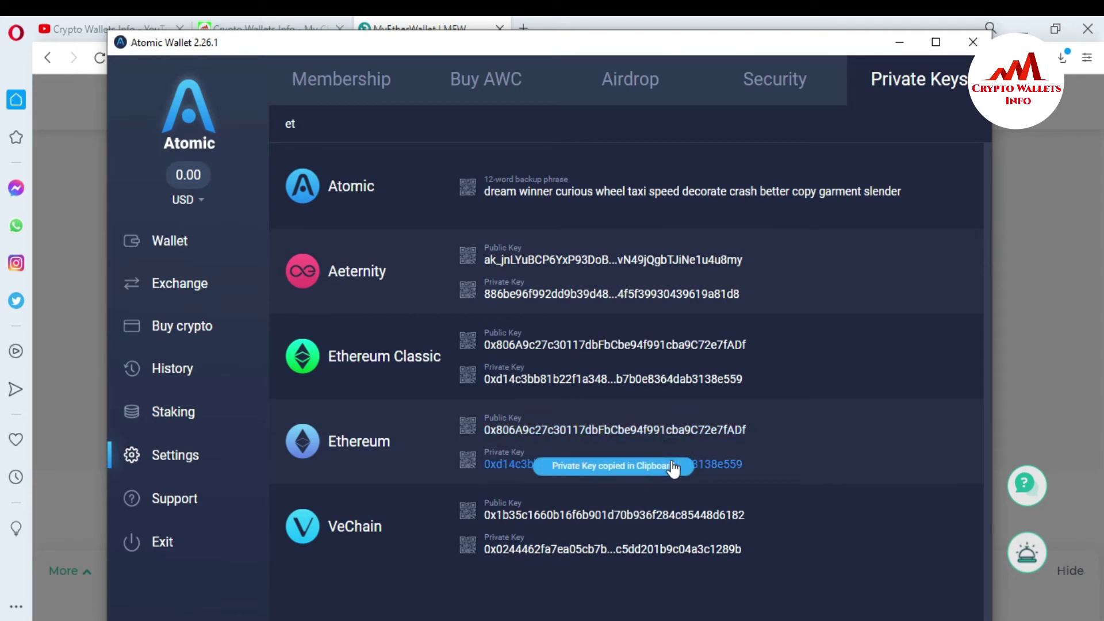
pyautogui.click(897, 43)
# Paste the copied Ethereum private key into MEW's Access by Private Key field.
pyautogui.click(515, 405)
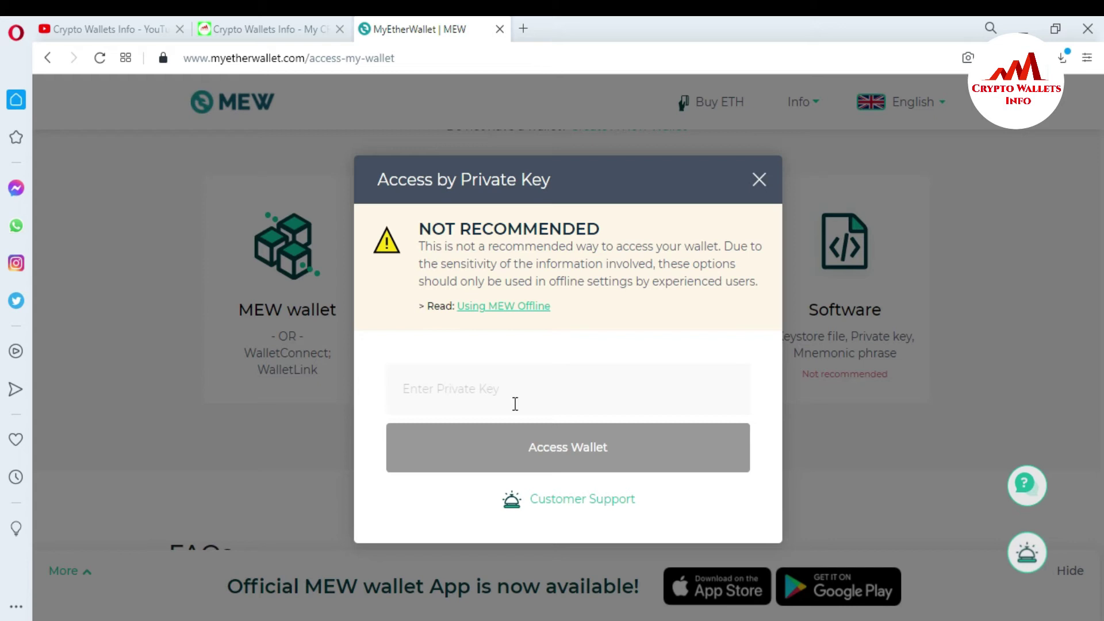
pyautogui.hotkey('ctrl', 'v')
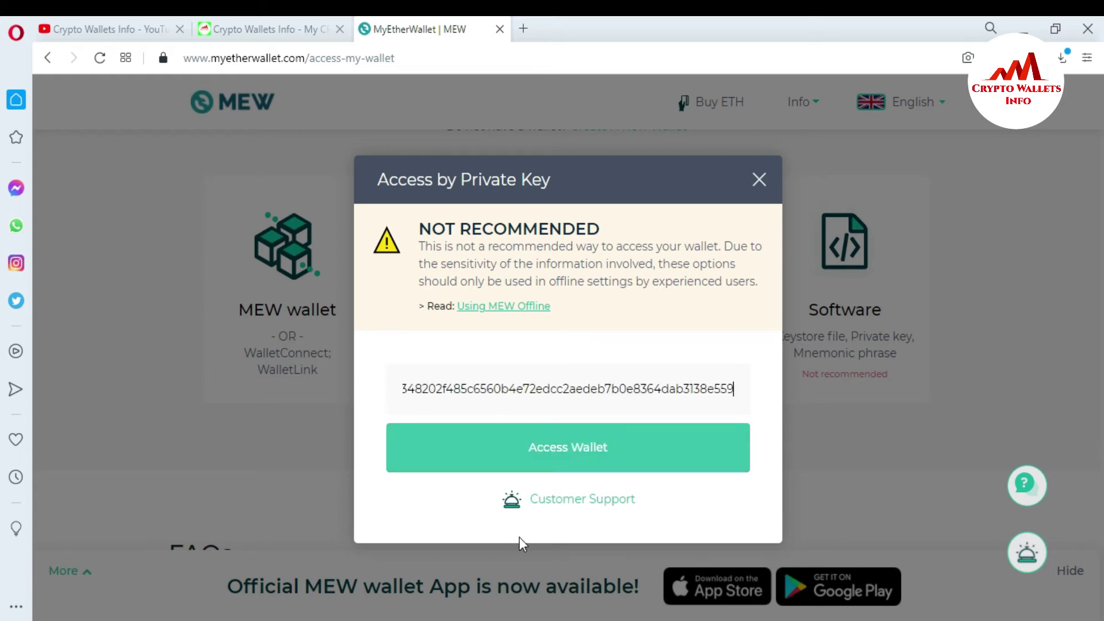
pyautogui.click(478, 521)
# In Notepad, add an 'ETH Private Key' heading below the word list and paste the key beneath.
pyautogui.click(538, 618)
pyautogui.click(392, 513)
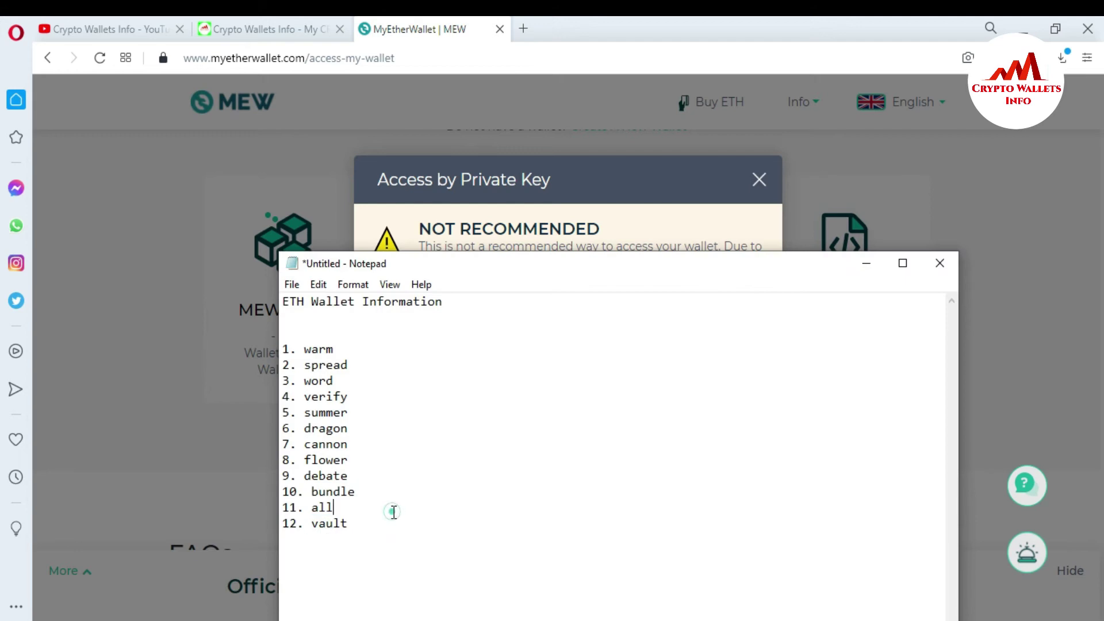
pyautogui.click(355, 528)
pyautogui.press('Return')
pyautogui.press('Return')
pyautogui.write('ETH Private Key')
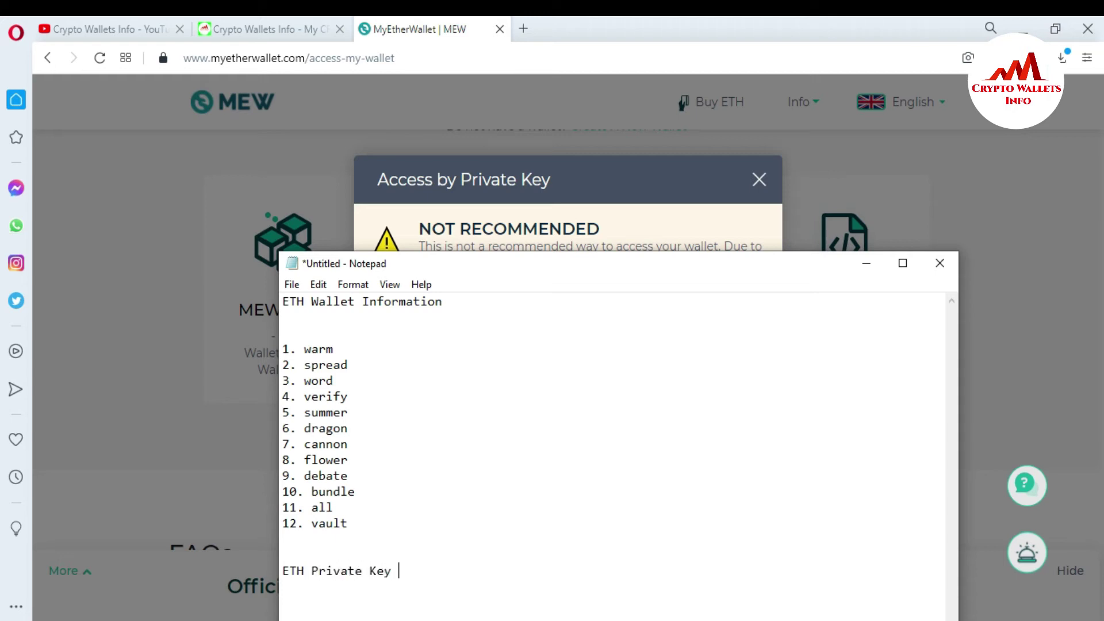
pyautogui.press('Return')
pyautogui.press('Return')
pyautogui.hotkey('ctrl', 'v')
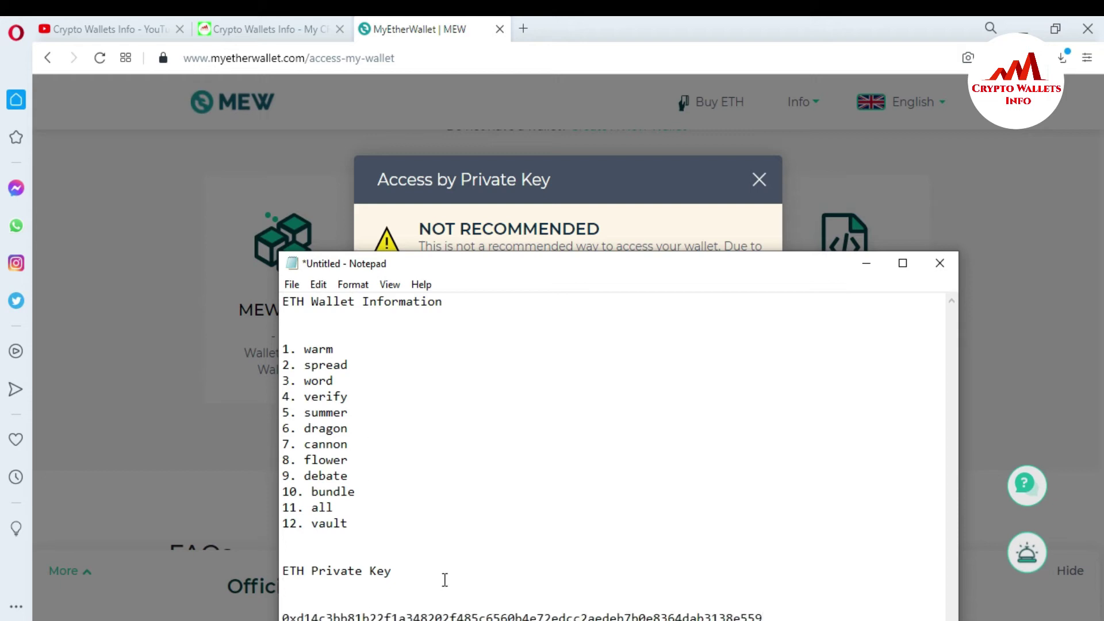
pyautogui.press('Return')
pyautogui.press('Return')
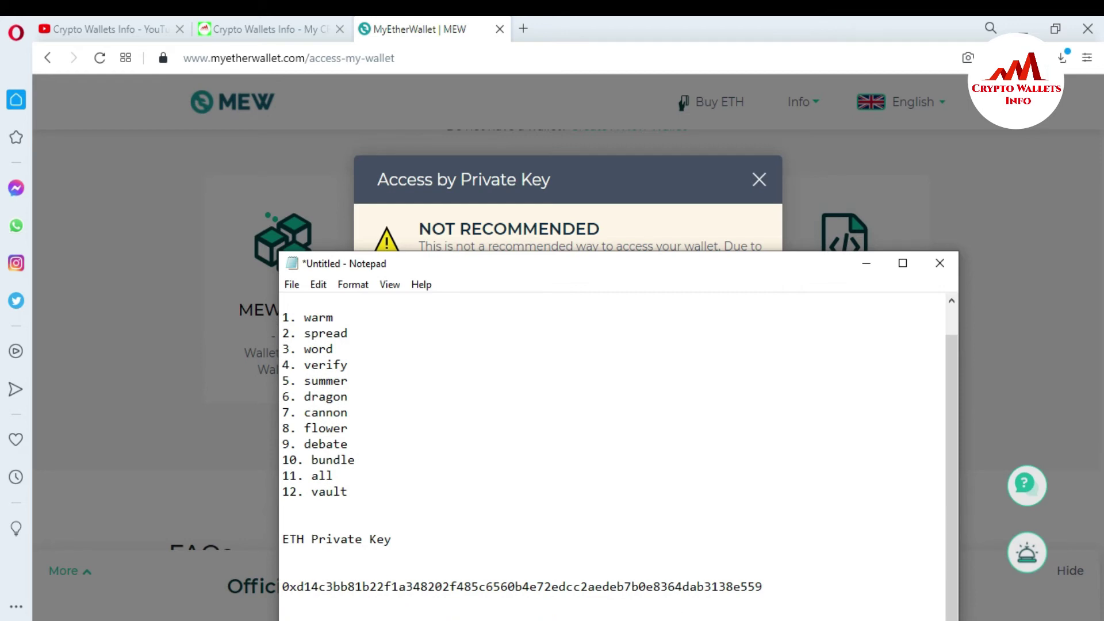
# Start a new line for the ETH address entry, then minimise Notepad.
pyautogui.press('Return')
pyautogui.press('Return')
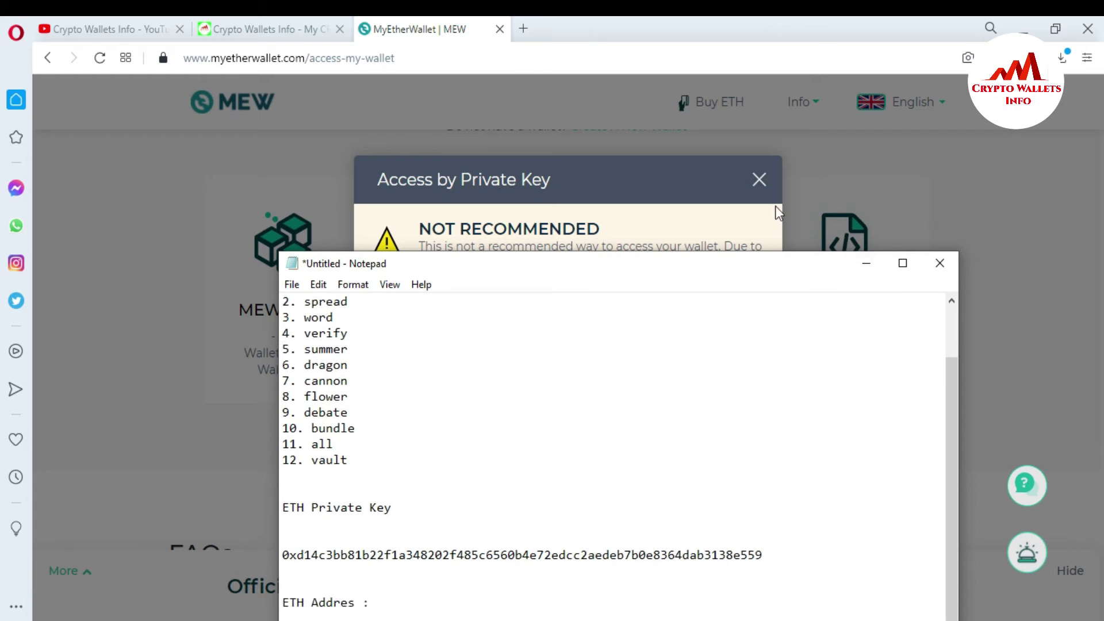
pyautogui.click(689, 204)
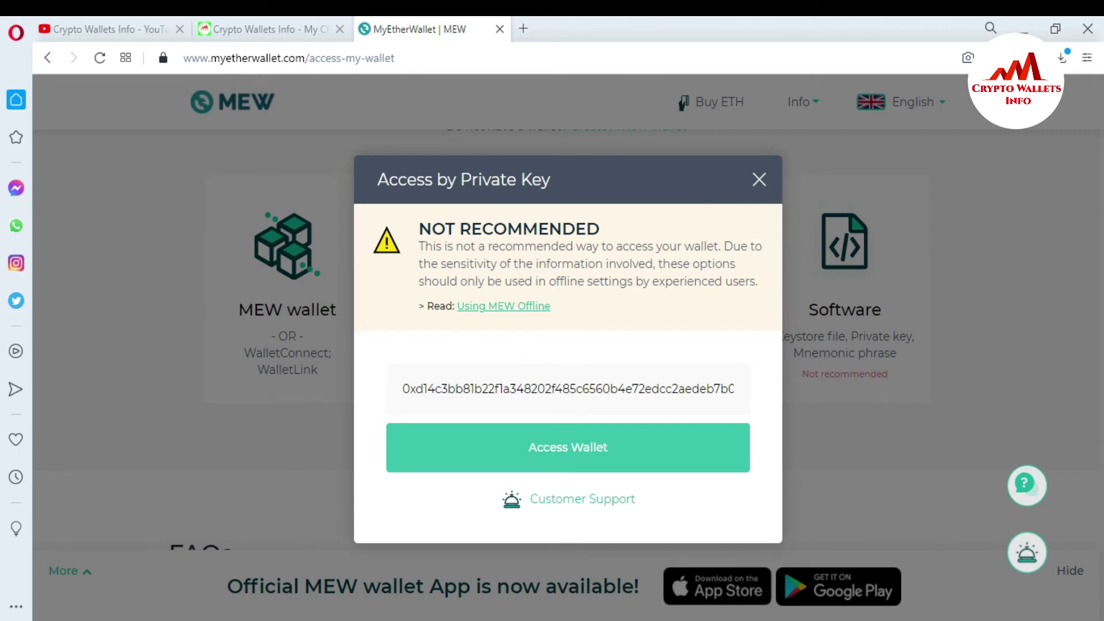
pyautogui.hotkey('alt', 'Tab')
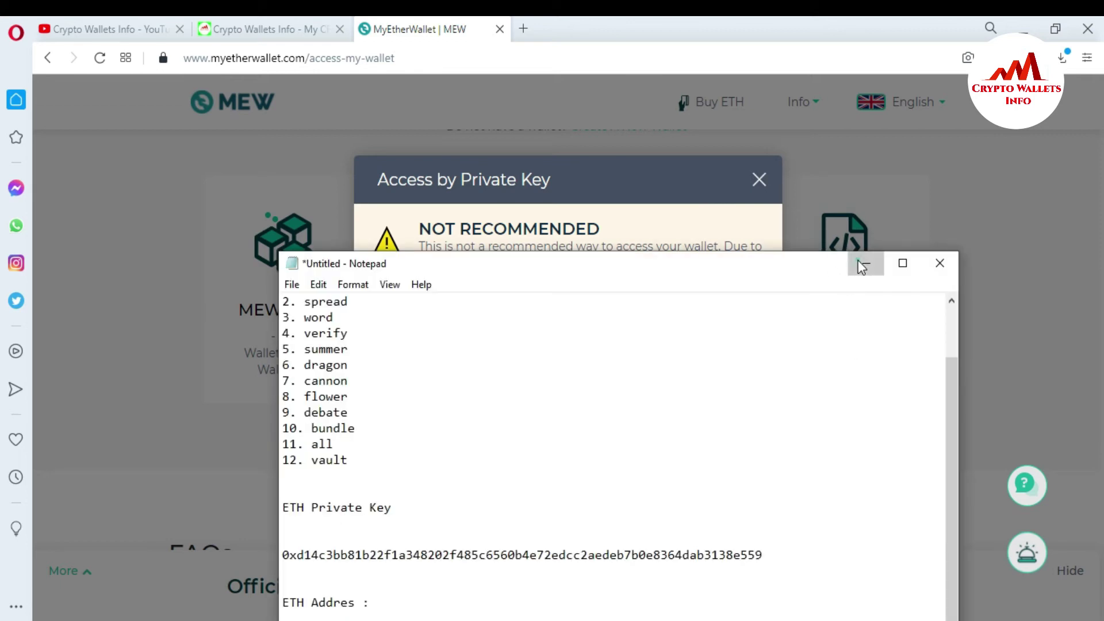
pyautogui.click(861, 261)
# Copy Atomic Wallet's Ethereum public key into Notepad as the ETH address, then minimise both windows.
pyautogui.hotkey('alt', 'Tab')
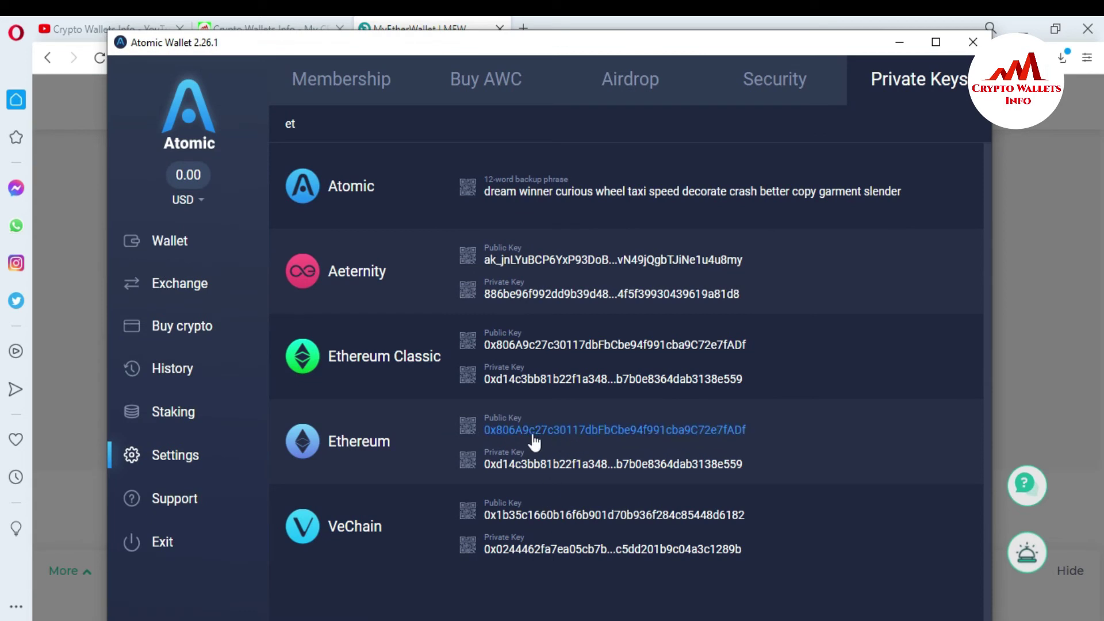
pyautogui.click(575, 432)
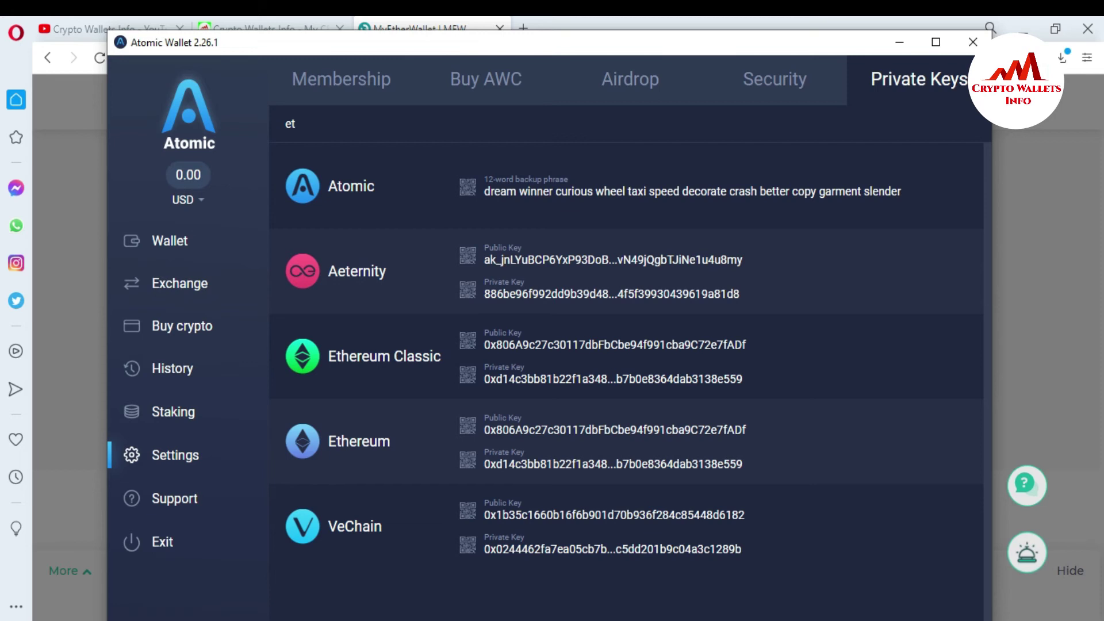
pyautogui.hotkey('alt', 'Tab')
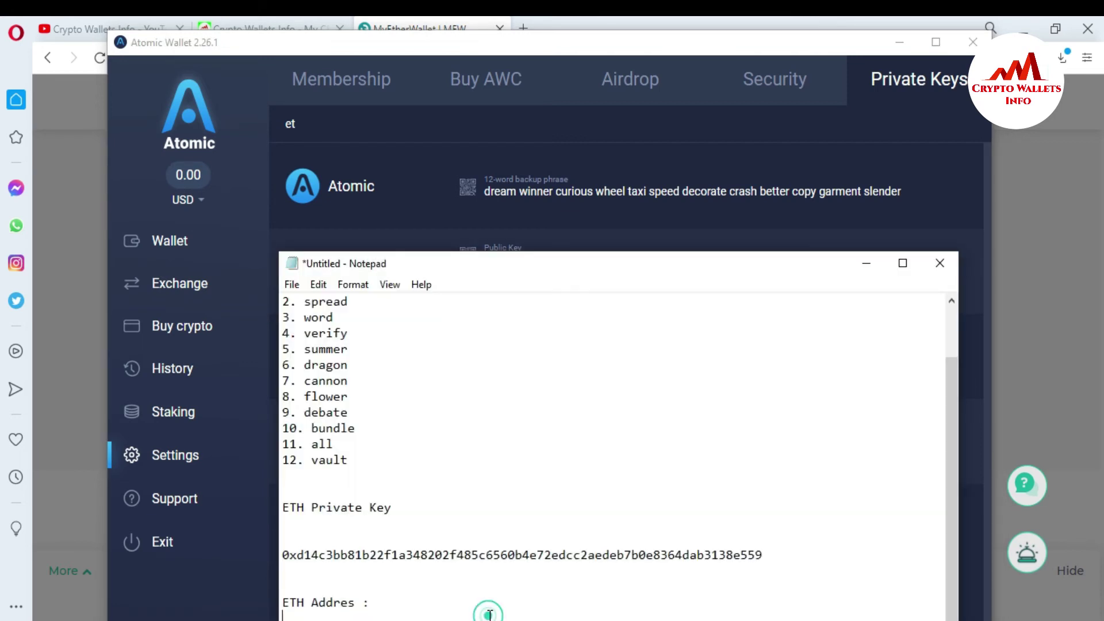
pyautogui.write('0x806A9c27c30117dbFbCbe94f991cba9C72e7fADf')
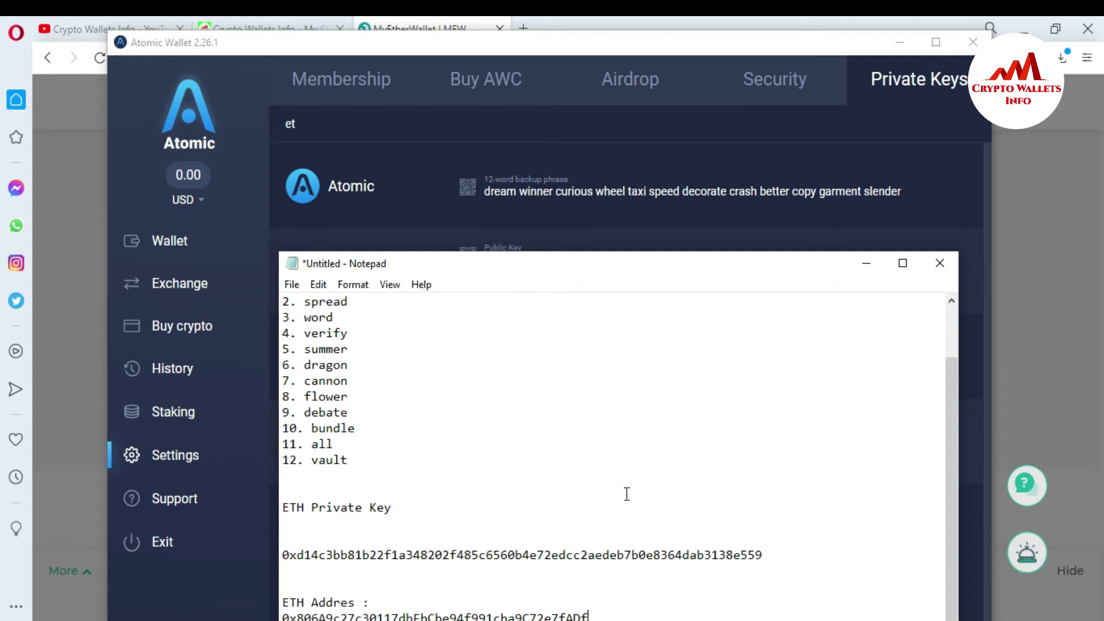
pyautogui.click(865, 263)
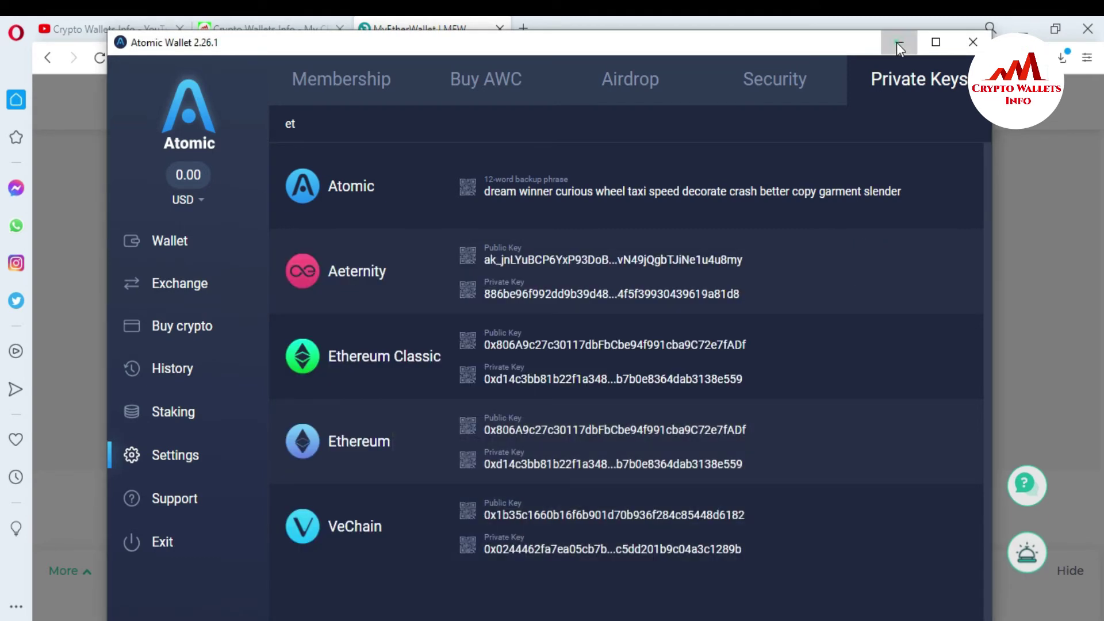
pyautogui.click(898, 43)
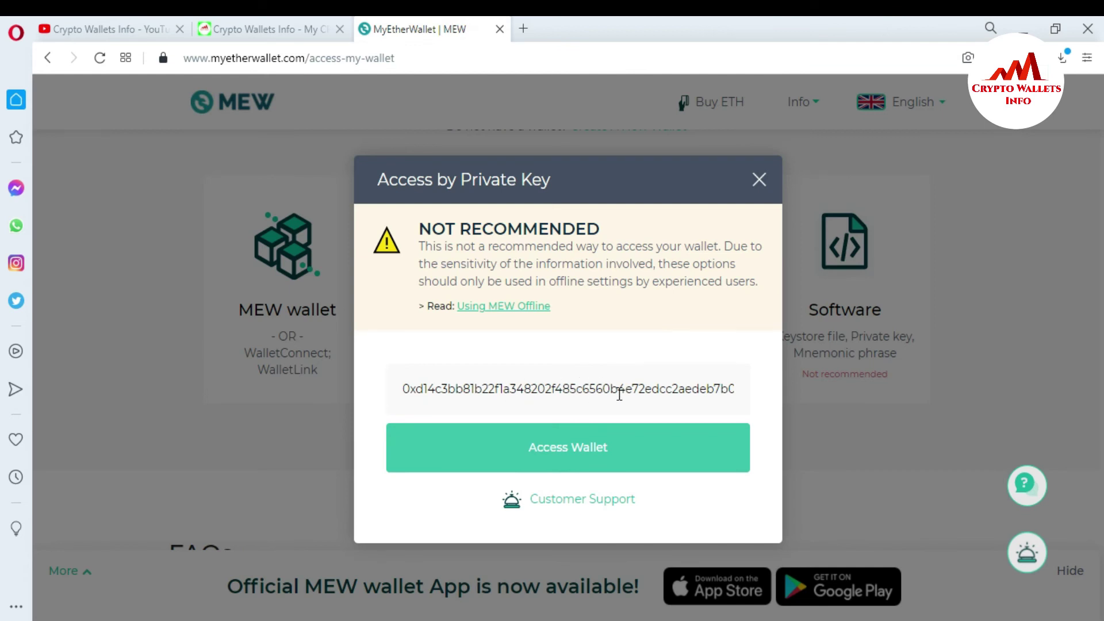
# Access the wallet with the entered private key, briefly checking the Notepad notes.
pyautogui.click(586, 460)
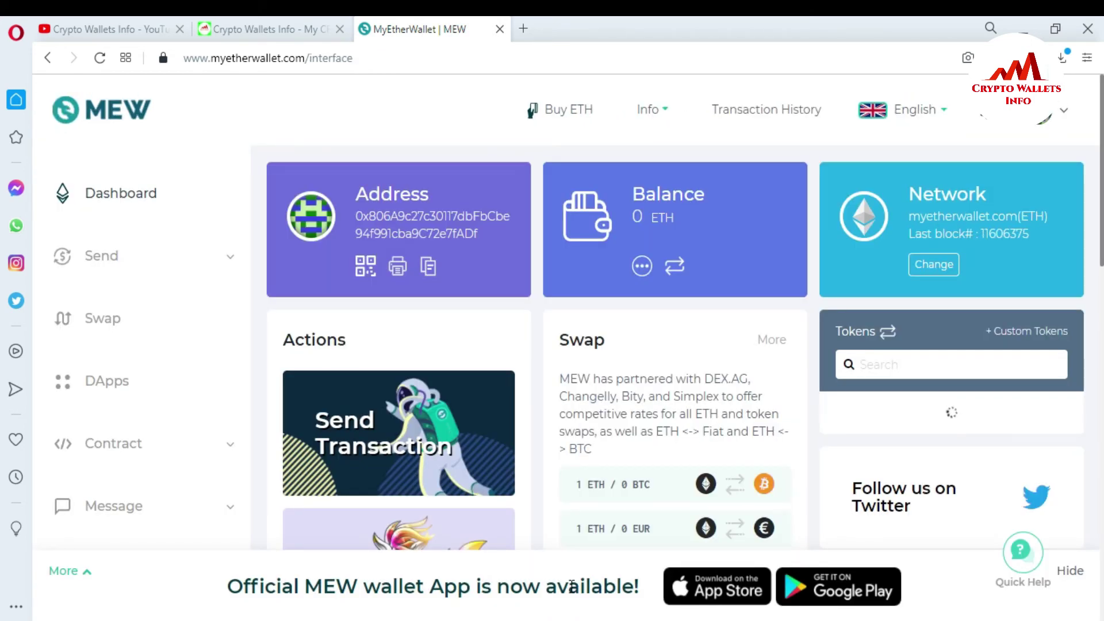
pyautogui.click(528, 620)
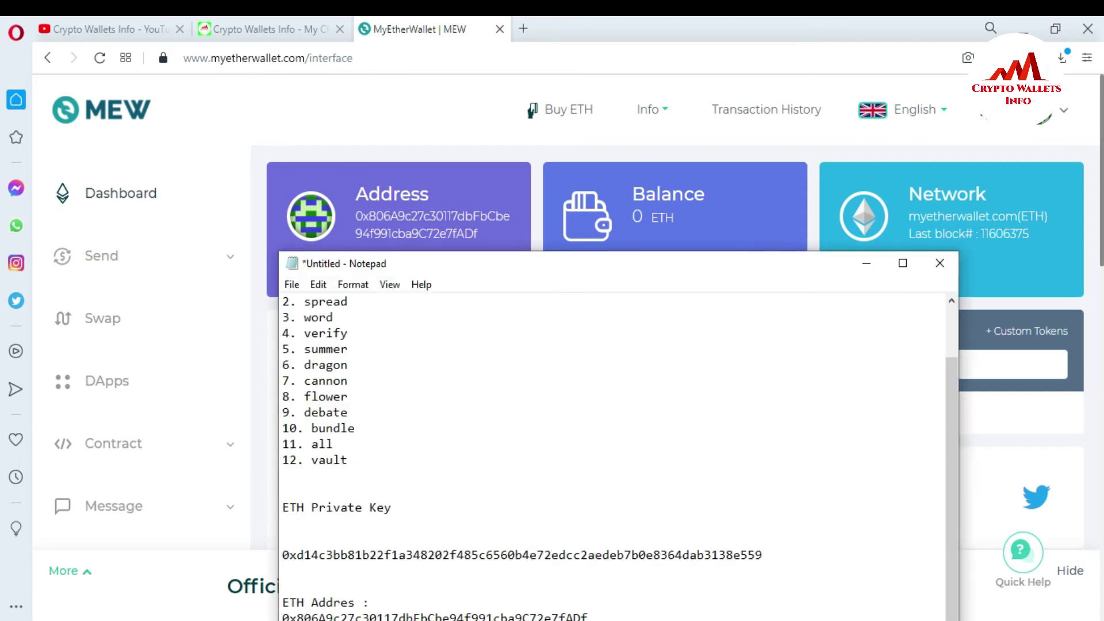
pyautogui.click(866, 264)
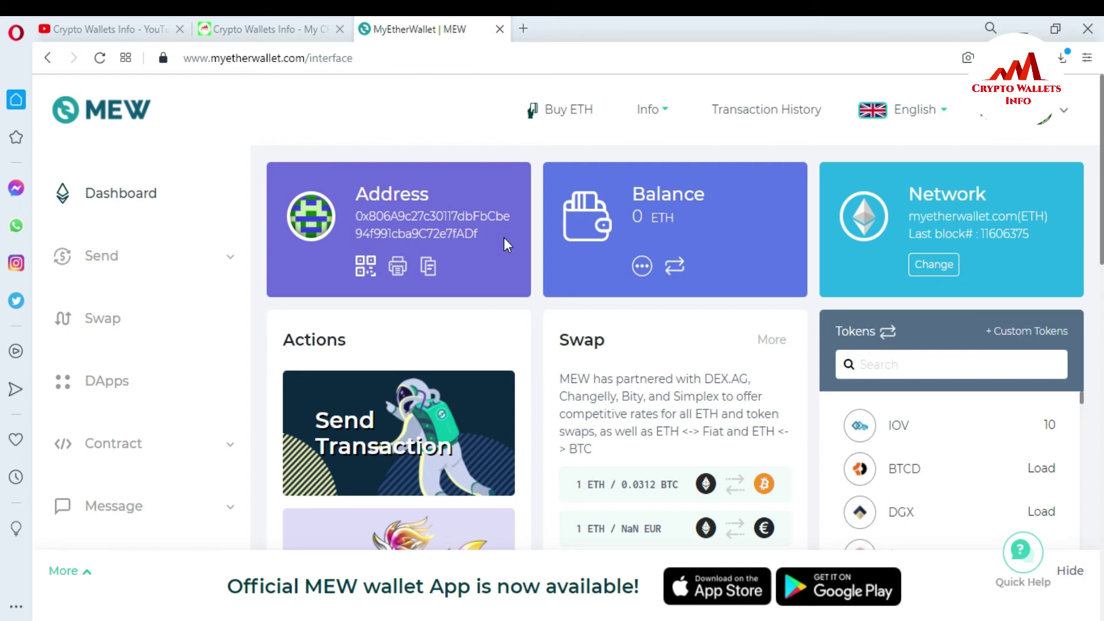
# Copy the dashboard's wallet address and paste it in Notepad below the saved ETH address.
pyautogui.moveTo(481, 237); pyautogui.dragTo(355, 216)
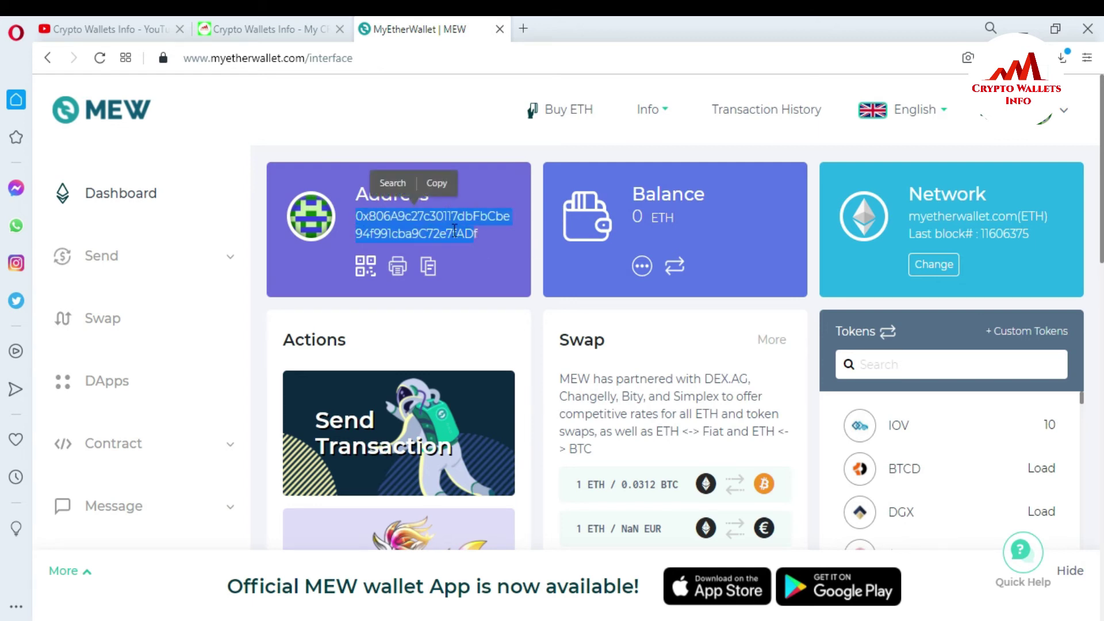
pyautogui.click(480, 240)
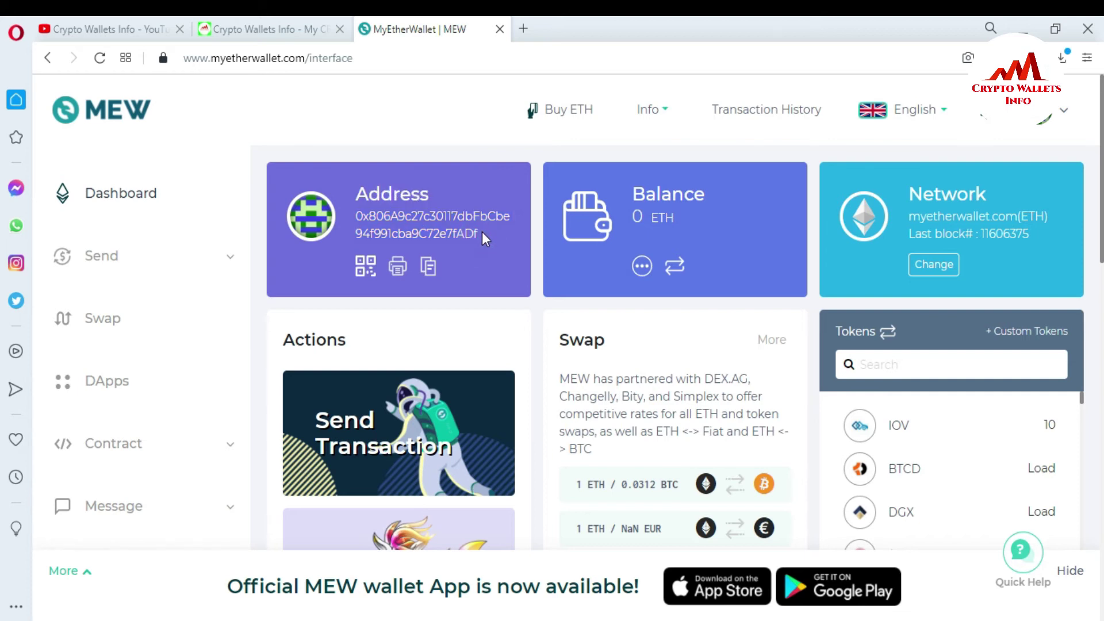
pyautogui.click(428, 268)
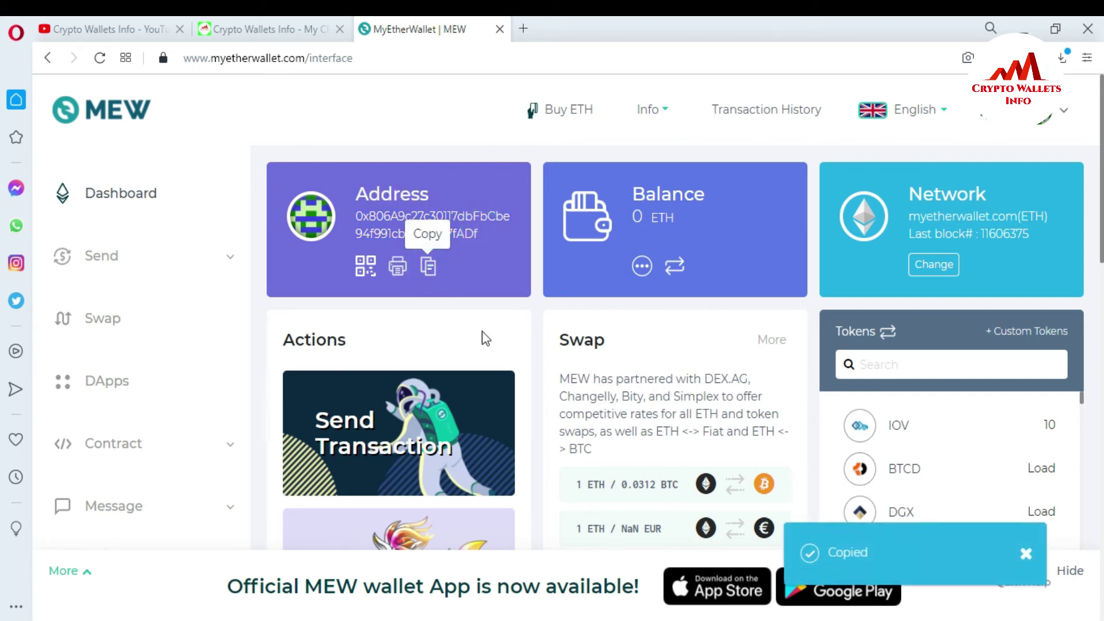
pyautogui.hotkey('alt', 'Tab')
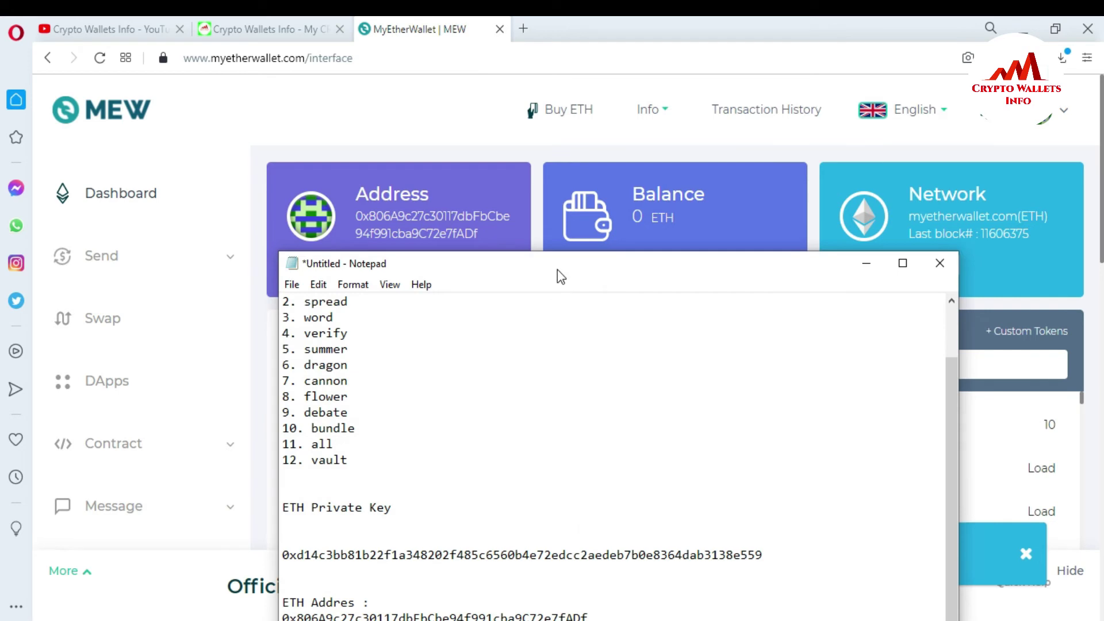
pyautogui.moveTo(559, 268); pyautogui.dragTo(516, 34)
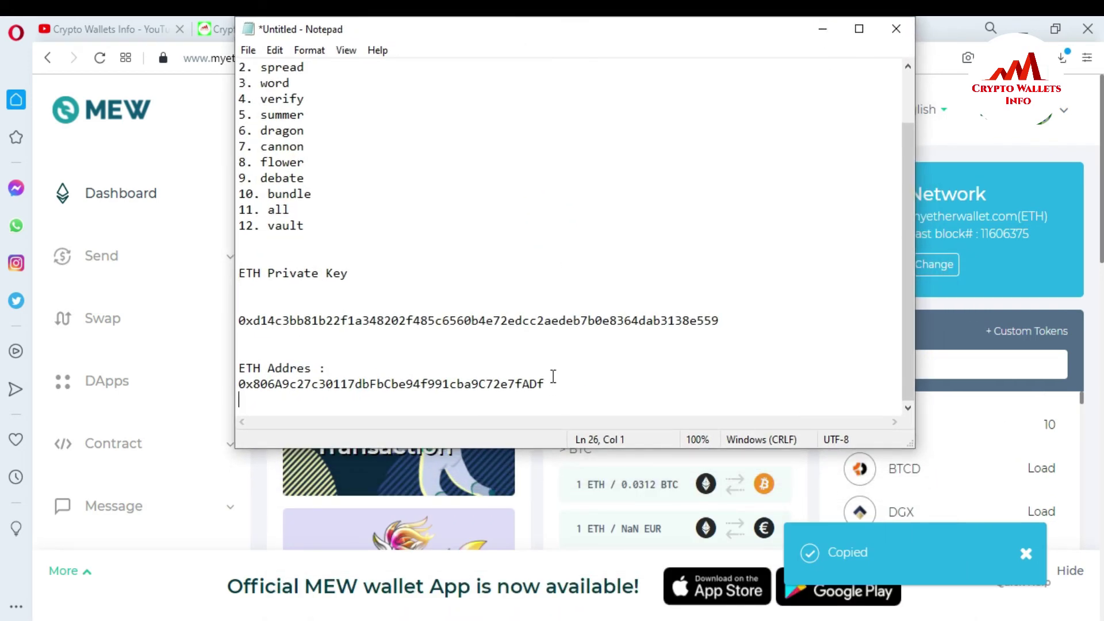
pyautogui.press('Down')
pyautogui.press('Down')
pyautogui.hotkey('ctrl', 'v')
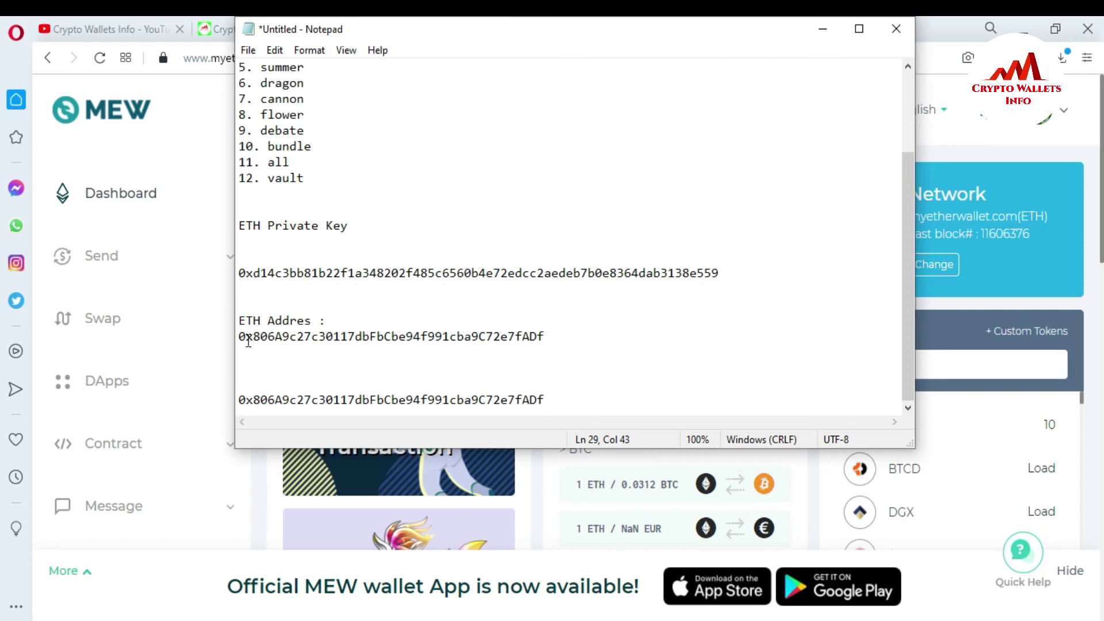
# Select the saved and pasted address lines to confirm they match.
pyautogui.moveTo(238, 337)
pyautogui.mouseDown()
pyautogui.moveTo(345, 351)
pyautogui.moveTo(582, 339)
pyautogui.moveTo(239, 337)
pyautogui.mouseUp()
pyautogui.click(553, 334)
pyautogui.doubleClick(553, 334)
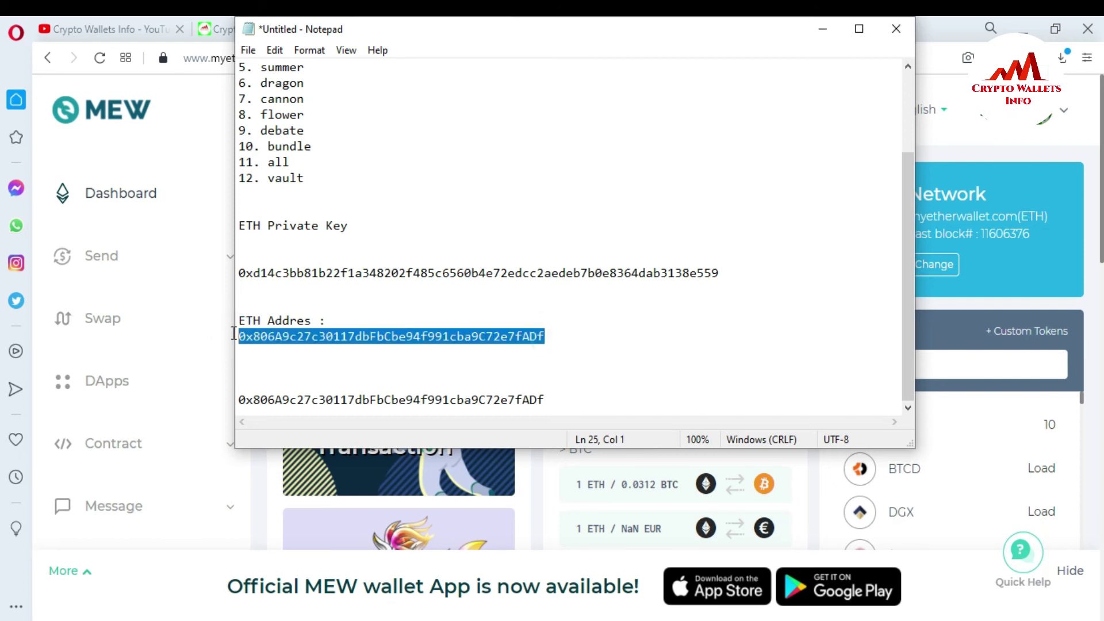
pyautogui.moveTo(239, 399); pyautogui.dragTo(553, 400)
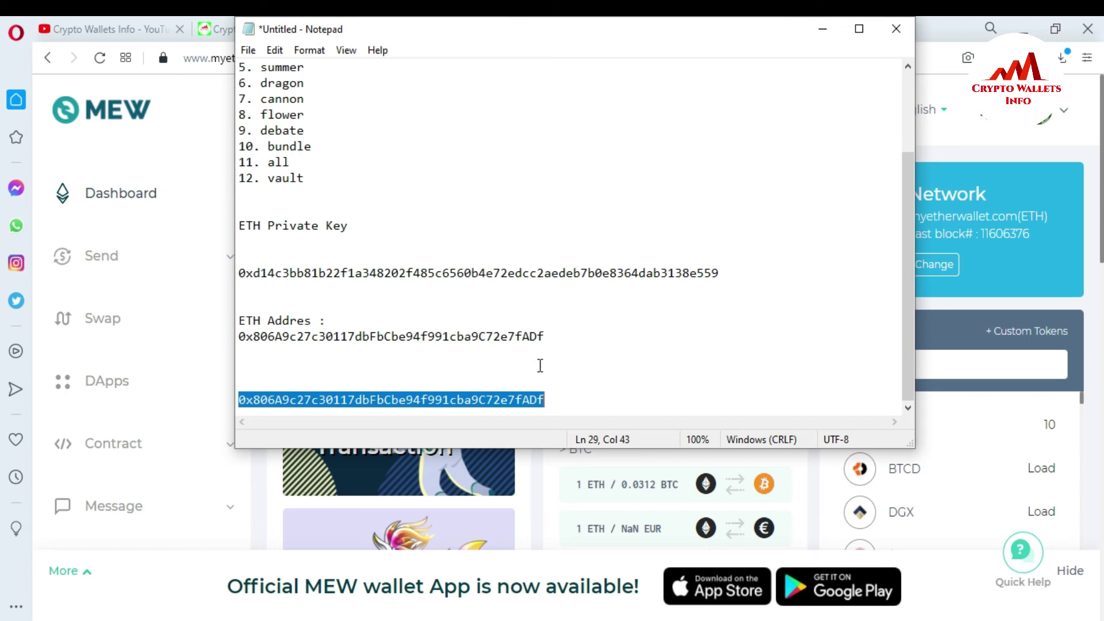
# Minimise Notepad, highlight the 0 ETH balance, then go to the Crypto Wallets Info YouTube tab.
pyautogui.click(824, 31)
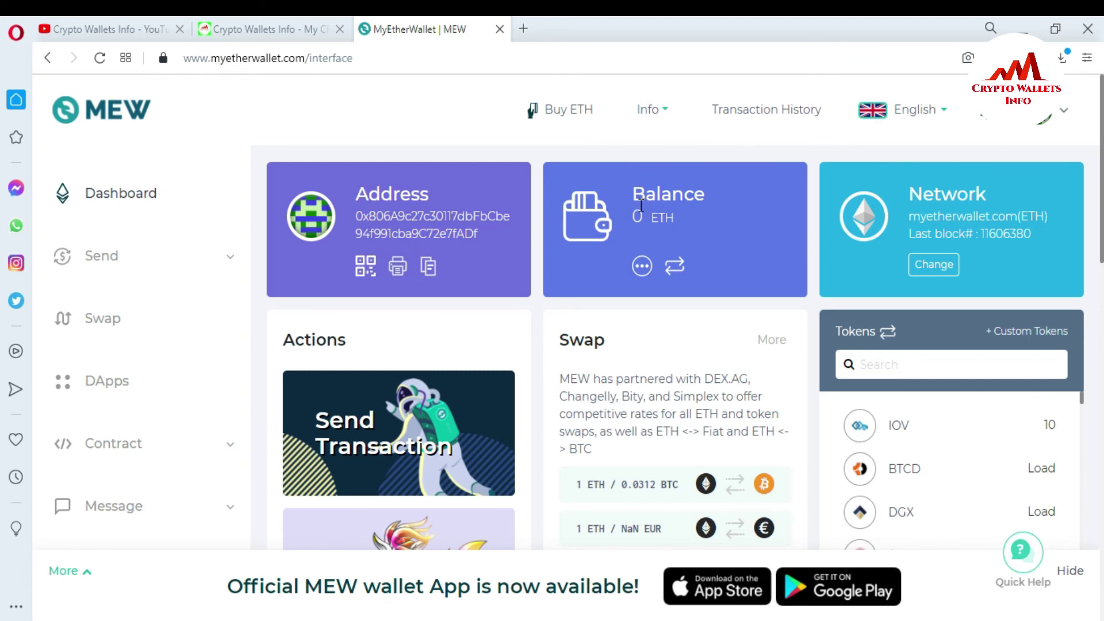
pyautogui.moveTo(632, 216); pyautogui.dragTo(691, 213)
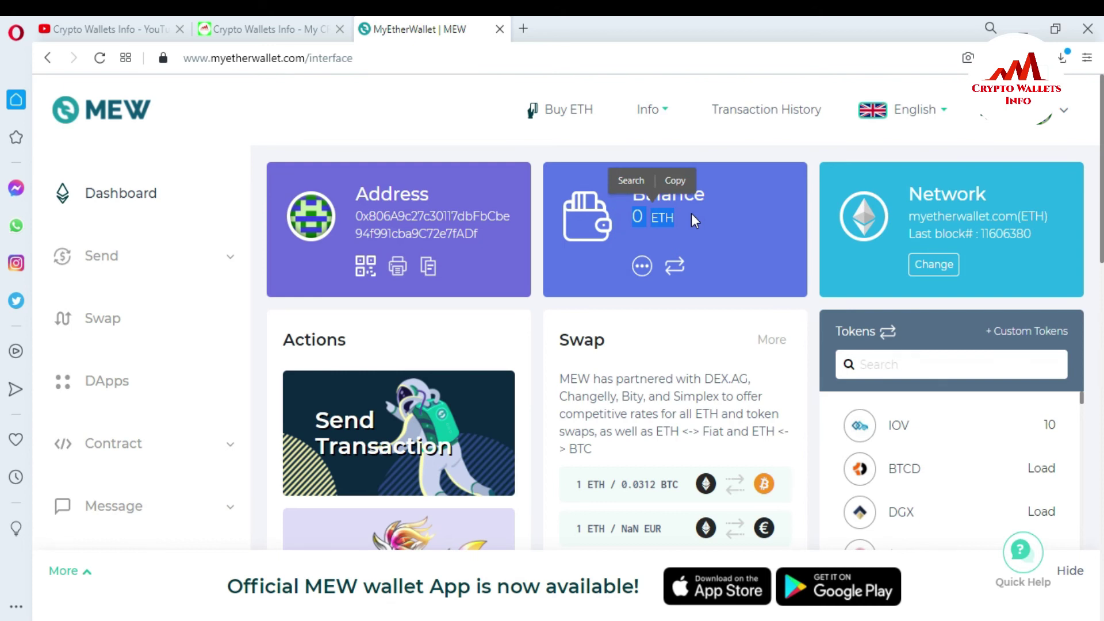
pyautogui.click(104, 29)
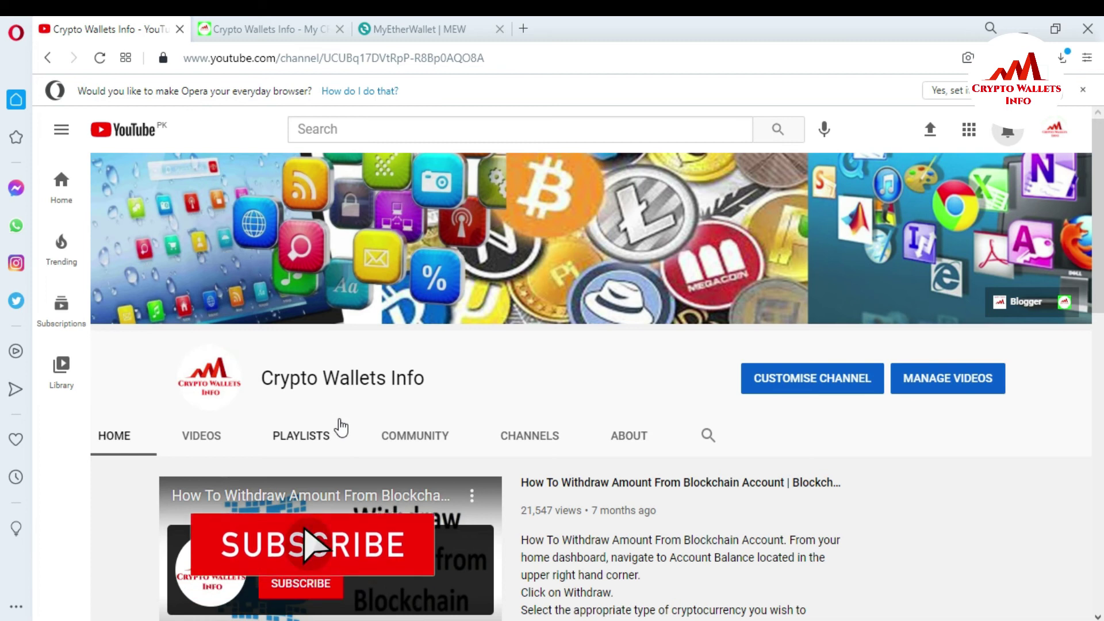
# Switch to the cryptowalletsinfo.com tab and skim its latest Green Address Wallet post.
pyautogui.click(265, 29)
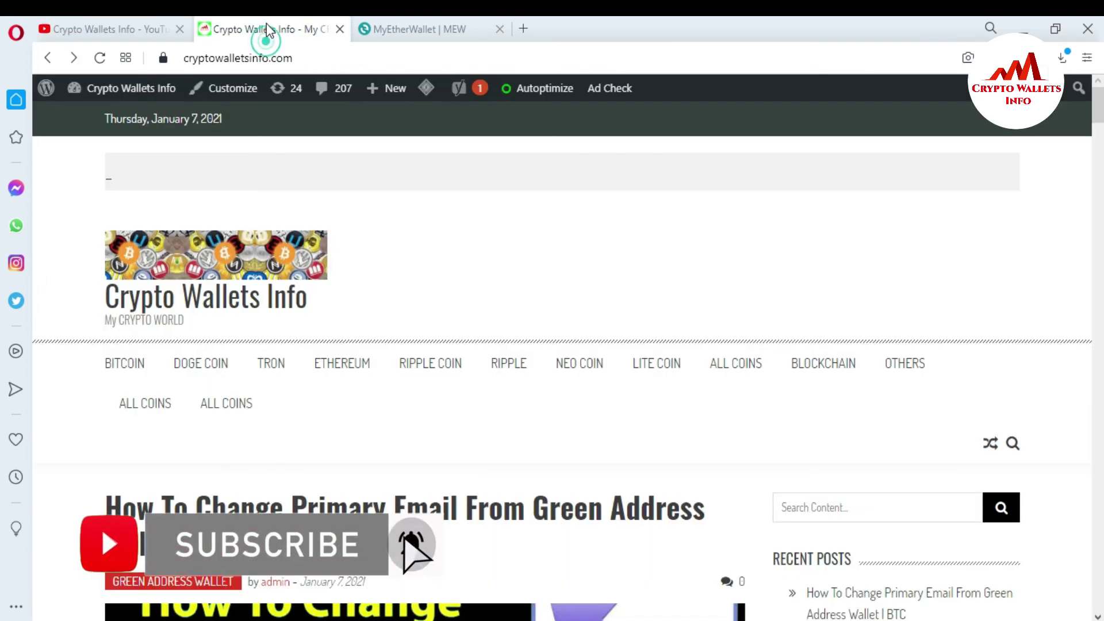
pyautogui.scroll(-4, 315, 302)
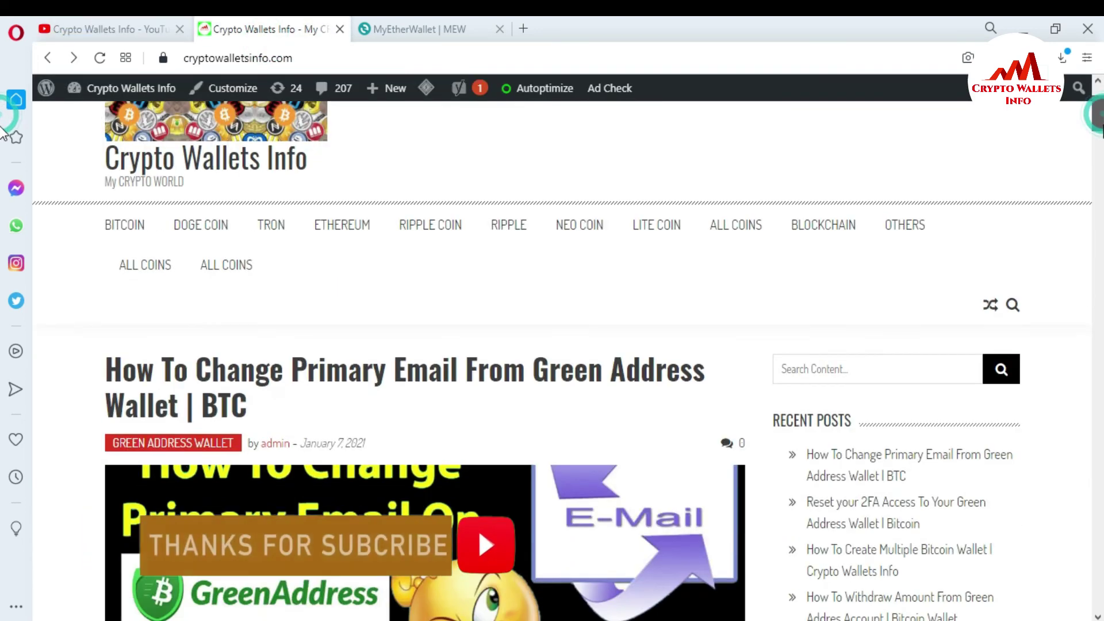
pyautogui.scroll(5, 299, 343)
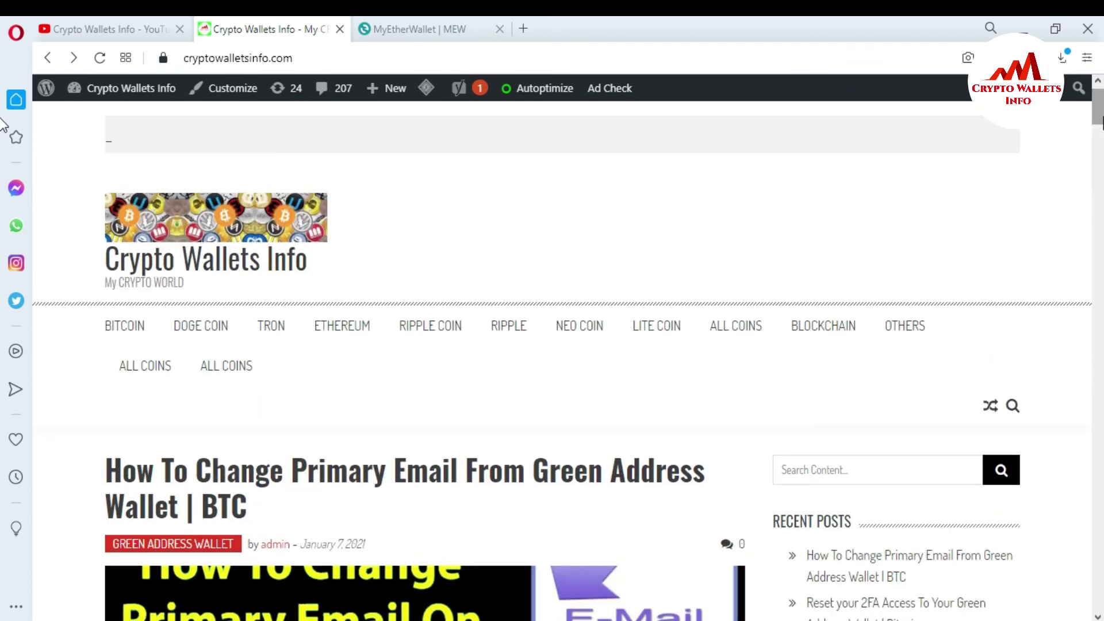